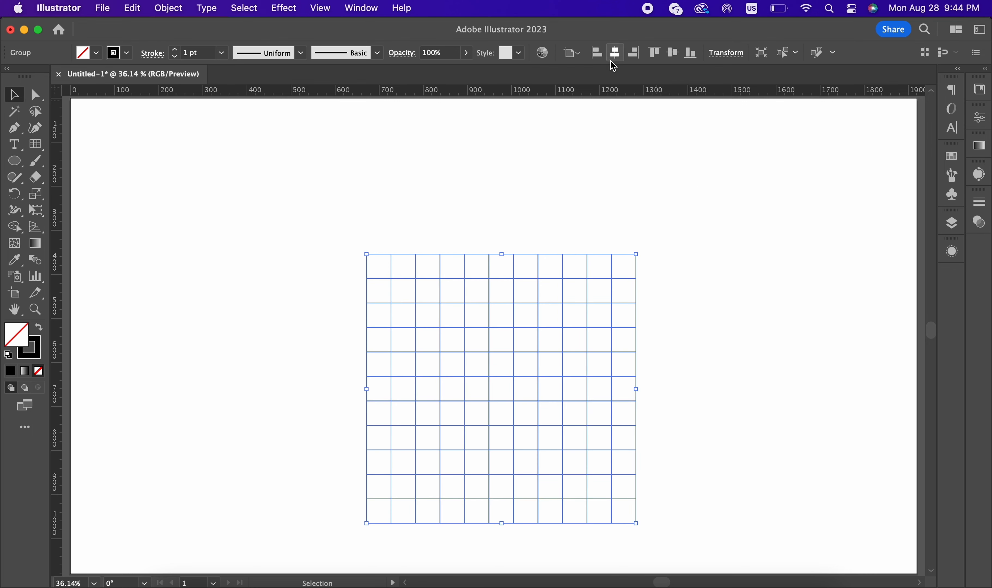
Step: Centre the grid horizontally and vertically on the artboard
click(615, 52)
click(672, 53)
click(694, 317)
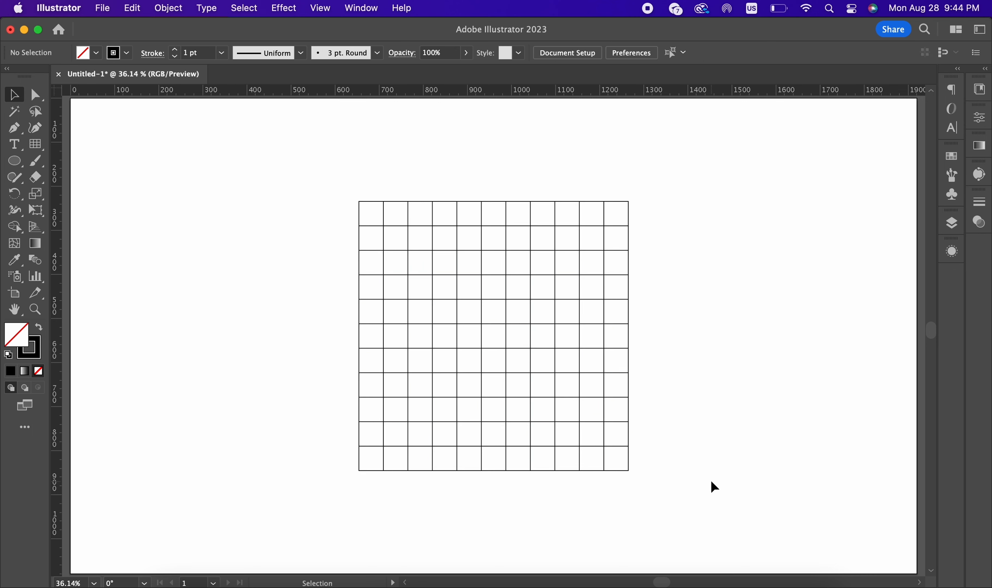
Step: Merge cells in the grid's middle columns into a black S without stroke, three cells wide and nine high, using the Shape Builder
key(super+a)
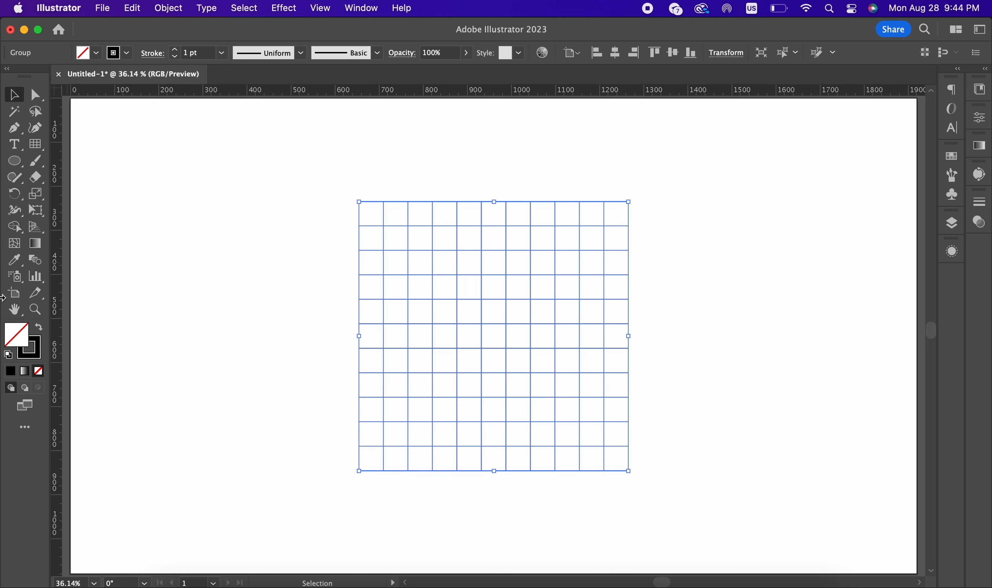
click(19, 229)
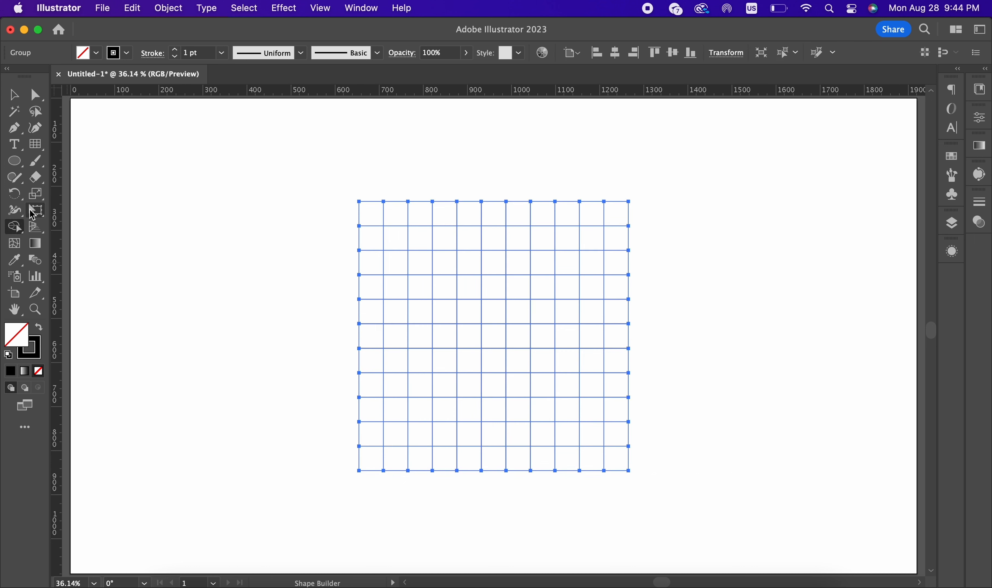
click(126, 56)
click(9, 76)
click(89, 59)
click(89, 59)
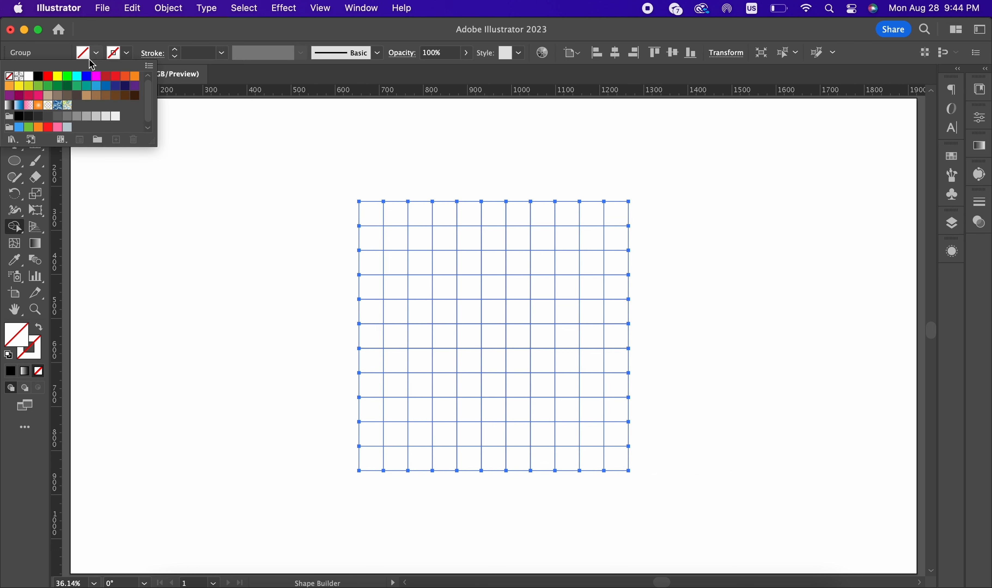
click(38, 77)
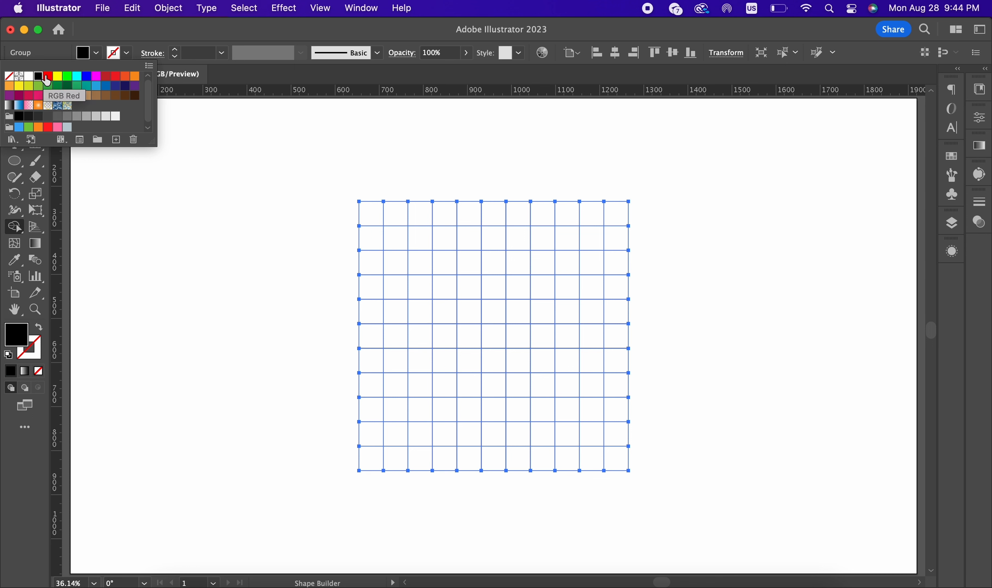
click(159, 32)
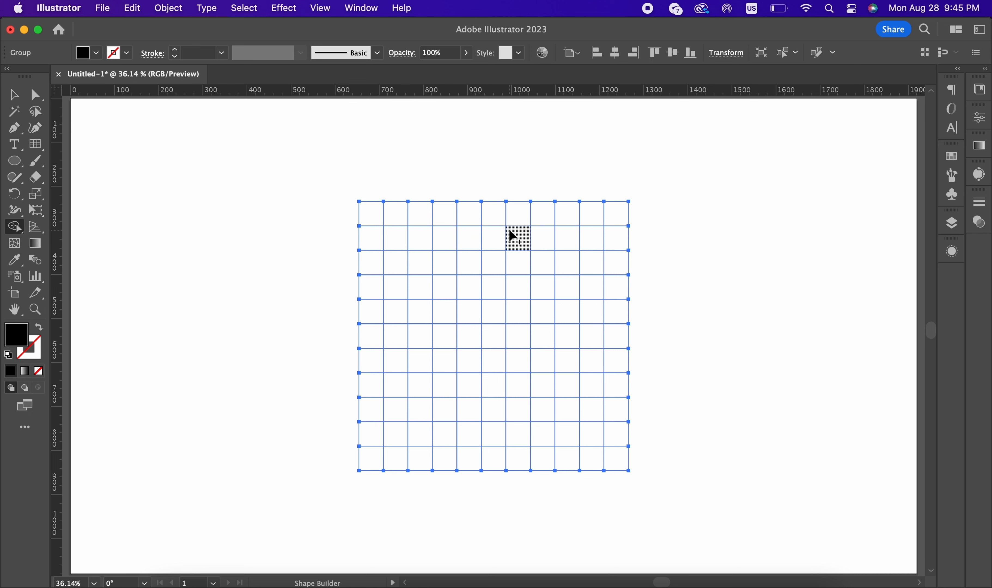
mouse_move(513, 238)
mouse_down()
mouse_move(519, 283)
mouse_move(520, 243)
mouse_move(471, 240)
mouse_move(472, 280)
mouse_move(475, 330)
mouse_move(516, 334)
mouse_move(519, 427)
mouse_move(466, 433)
mouse_move(468, 389)
mouse_up()
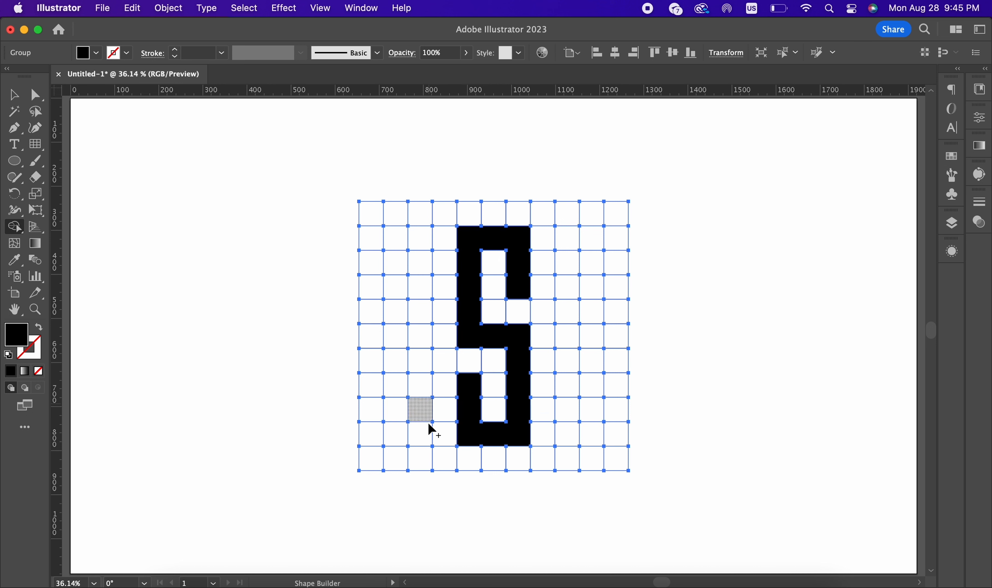
mouse_move(429, 437)
mouse_down()
mouse_move(419, 292)
mouse_move(394, 284)
mouse_move(375, 283)
mouse_move(372, 438)
mouse_up()
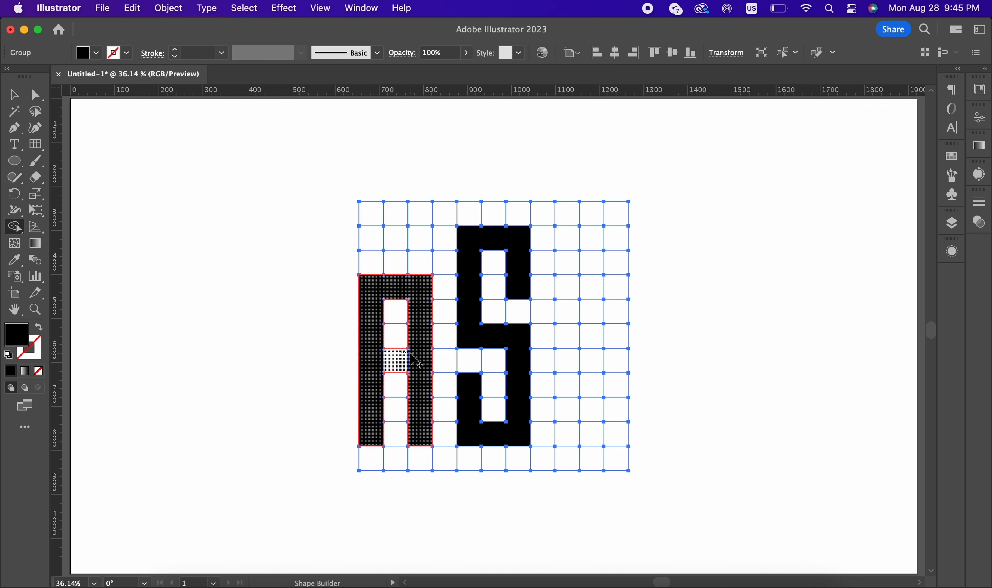
mouse_move(412, 361)
mouse_down()
mouse_move(387, 356)
mouse_move(441, 357)
mouse_move(399, 350)
mouse_up()
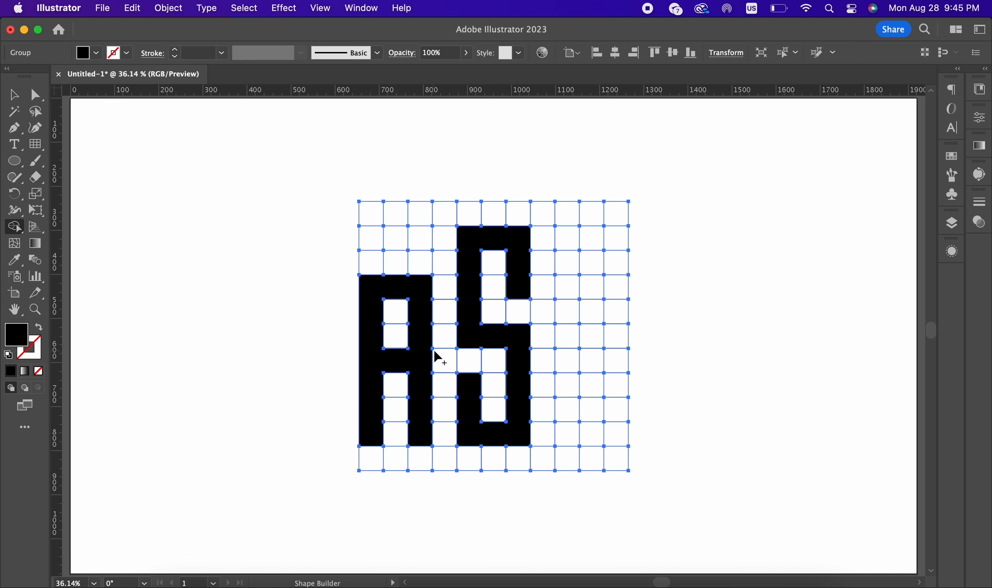
alt+click(389, 374)
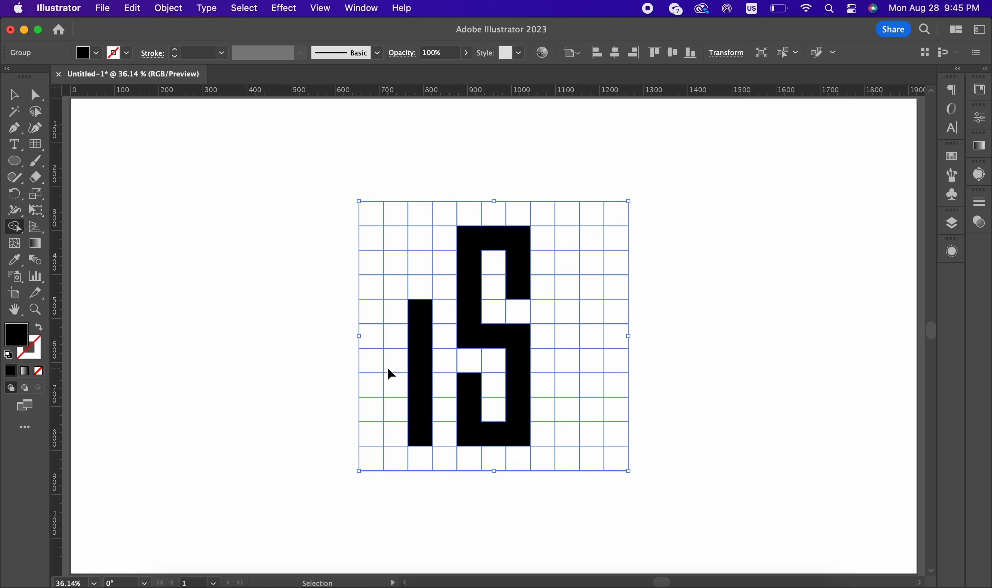
key(super+z)
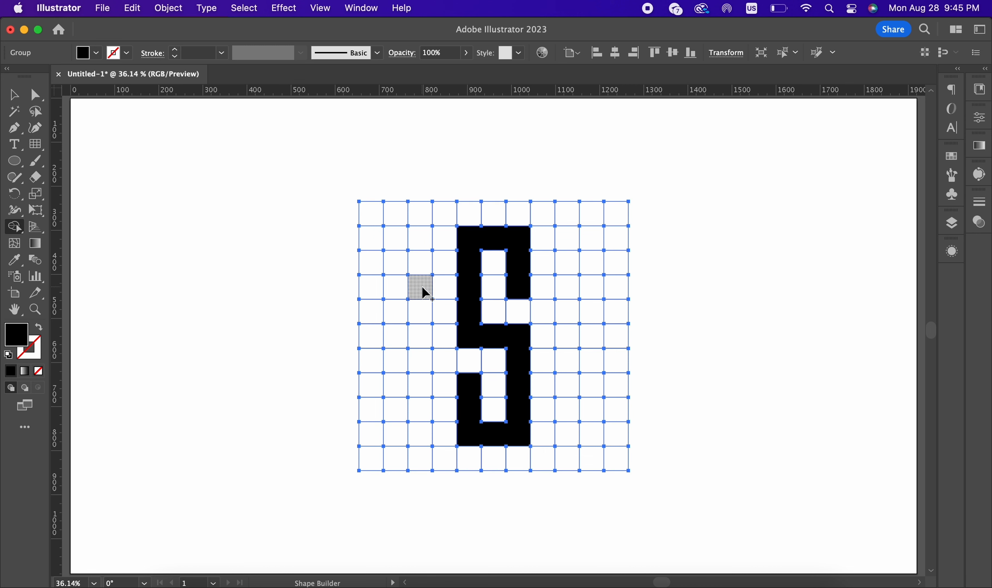
Step: Build a black C to the left of the S and a black O to its right, each three cells wide and seven high
drag(424, 293, 420, 340)
mouse_move(421, 283)
mouse_down()
mouse_move(371, 288)
mouse_move(365, 431)
mouse_move(415, 431)
mouse_move(426, 397)
mouse_up()
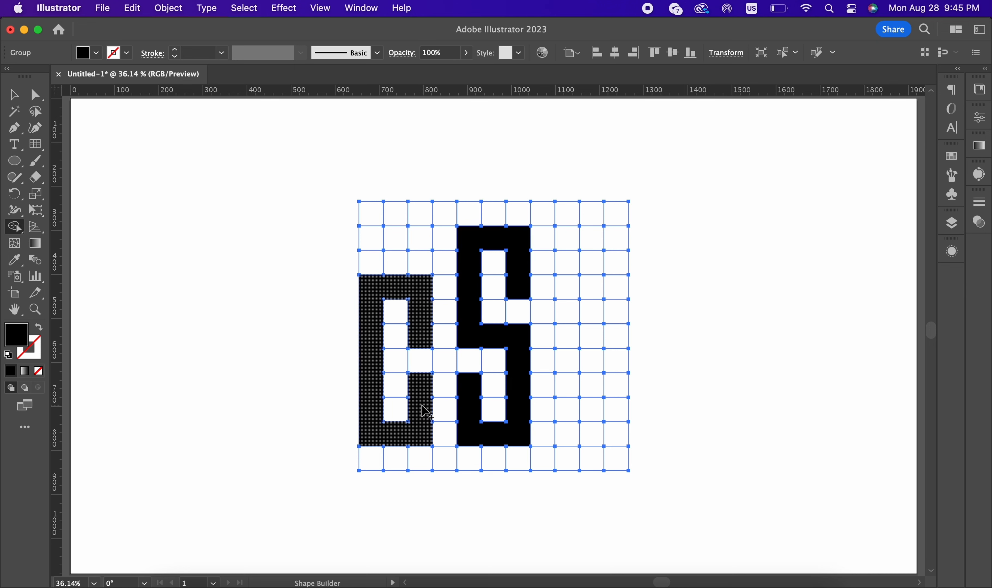
mouse_move(571, 287)
mouse_down()
mouse_move(610, 288)
mouse_move(613, 433)
mouse_move(560, 437)
mouse_move(562, 295)
mouse_up()
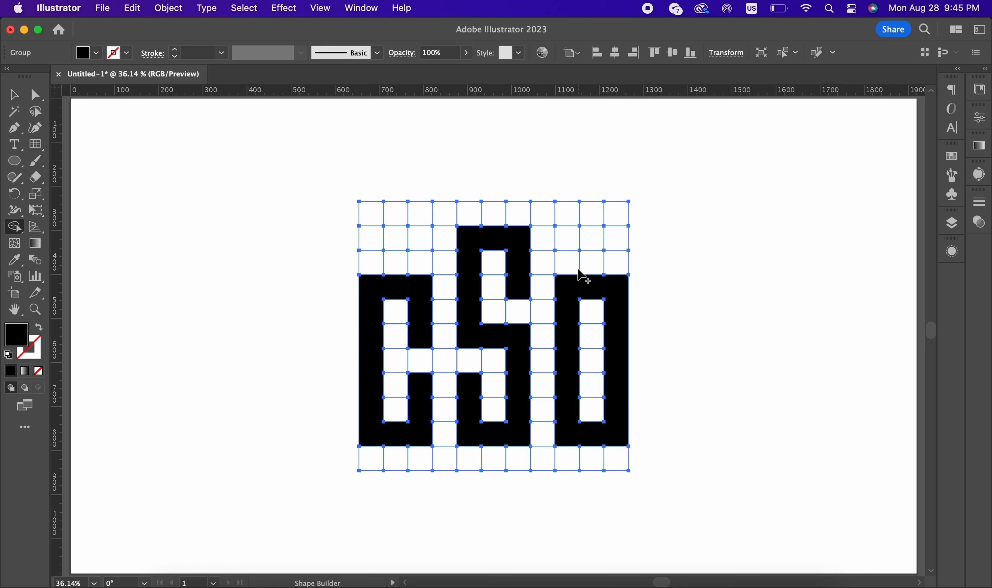
click(13, 100)
click(301, 257)
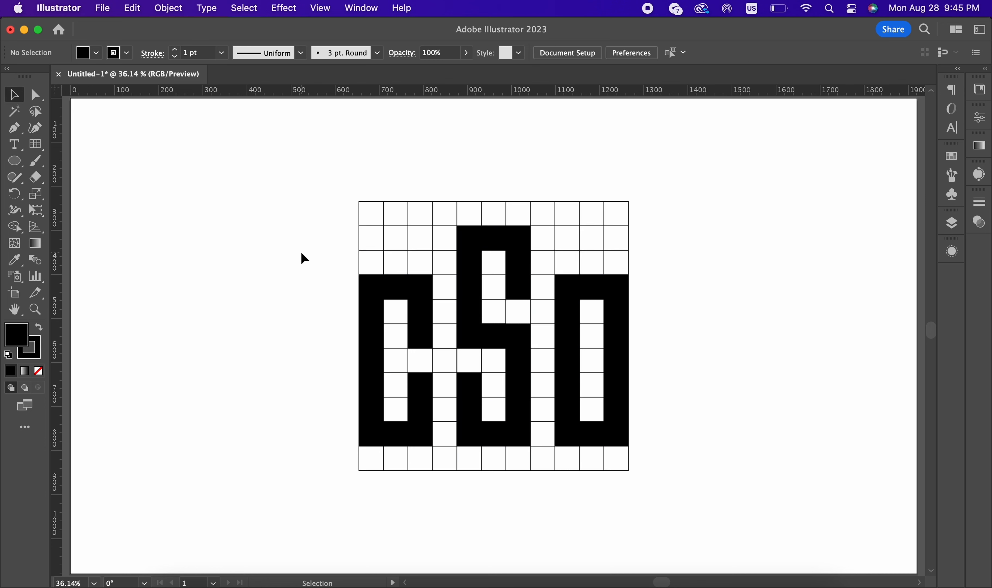
Step: Ungroup the grid artwork so its letters and cells are separate objects
scroll(443, 290, down, 2)
scroll(547, 316, up, 2)
click(501, 275)
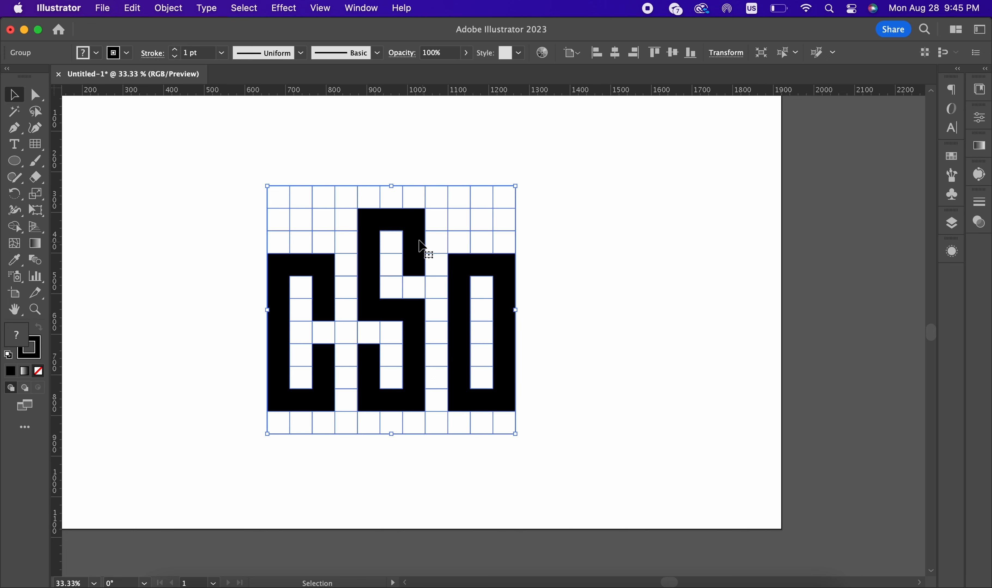
right_click(405, 231)
click(608, 348)
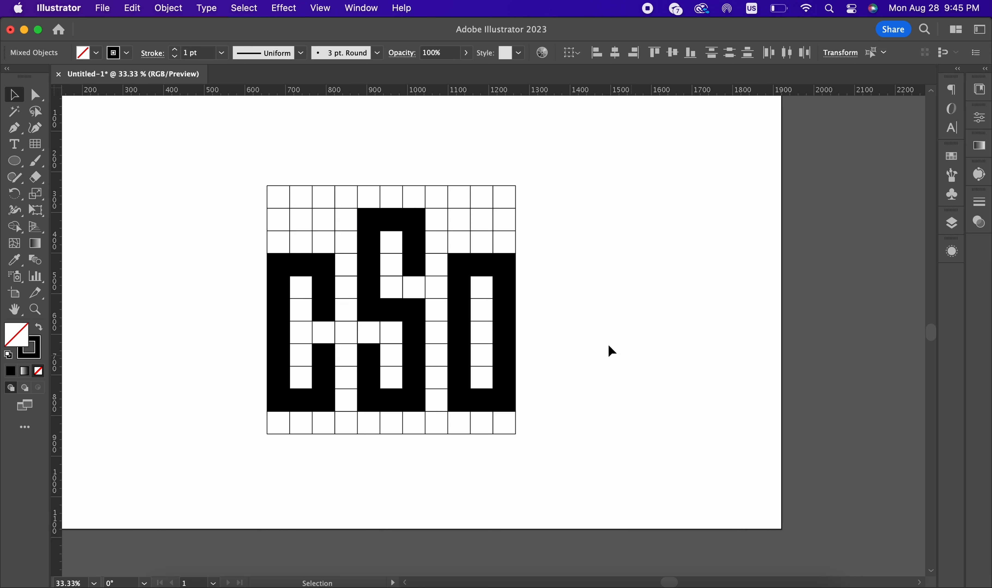
Step: Move the C, S and O together to the right of the grid and delete the leftover grid cells
click(505, 274)
shift+click(415, 228)
shift+click(296, 261)
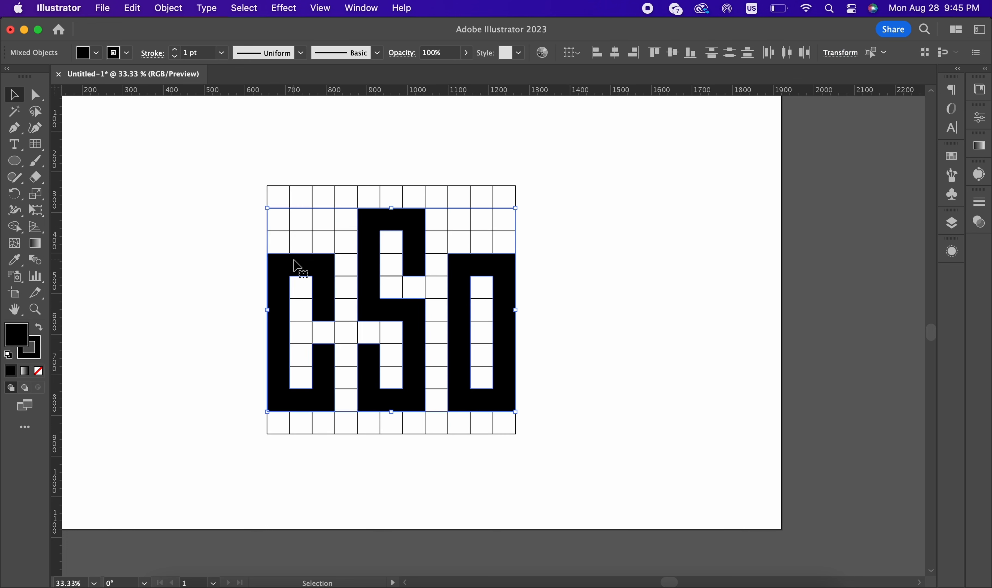
scroll(301, 262, down, 1)
drag(318, 263, 581, 262)
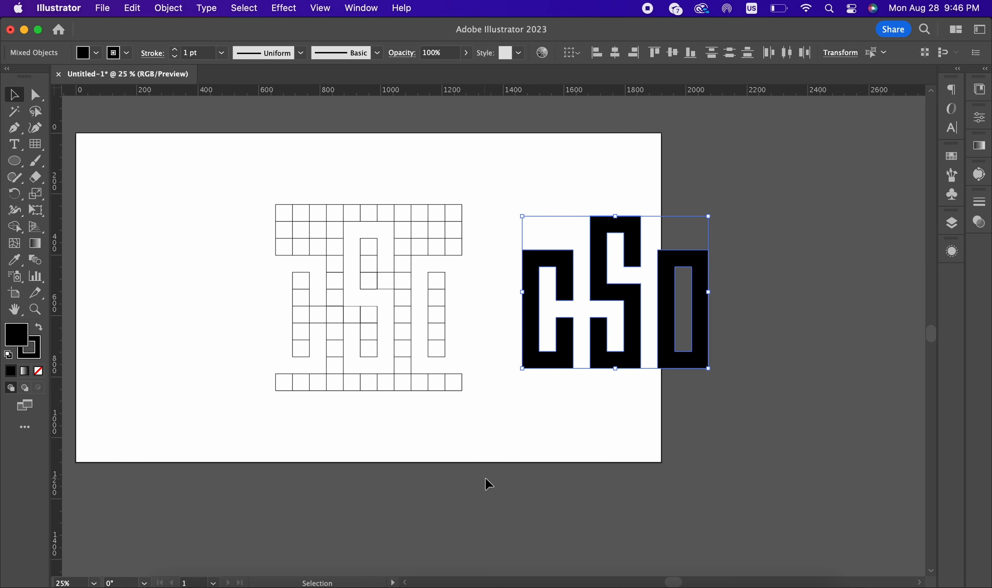
drag(484, 461, 198, 178)
key(Delete)
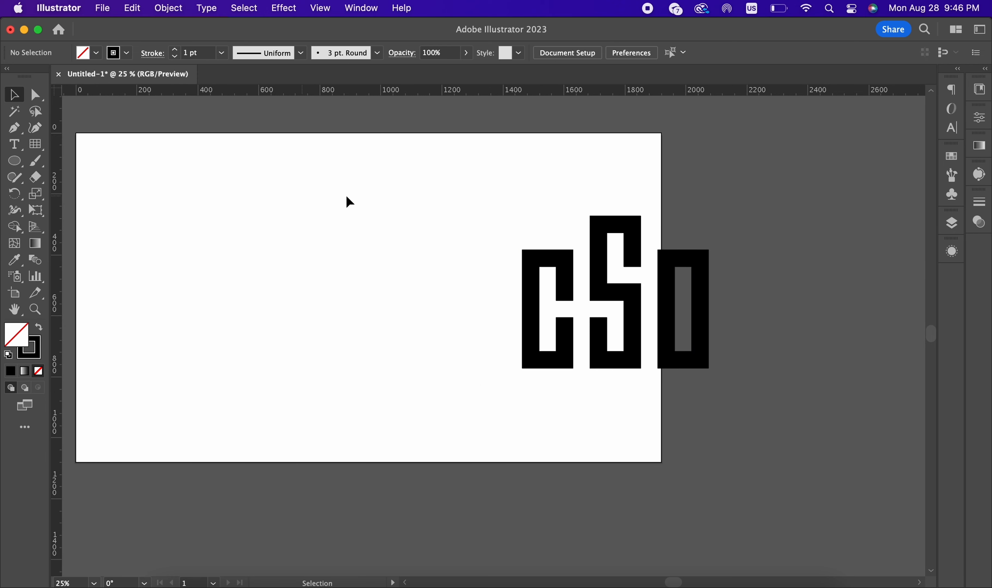
Step: Move the three letters together back to the middle area of the artboard
drag(400, 189, 745, 410)
drag(626, 291, 373, 290)
click(405, 399)
scroll(460, 377, down, 1)
scroll(366, 385, up, 1)
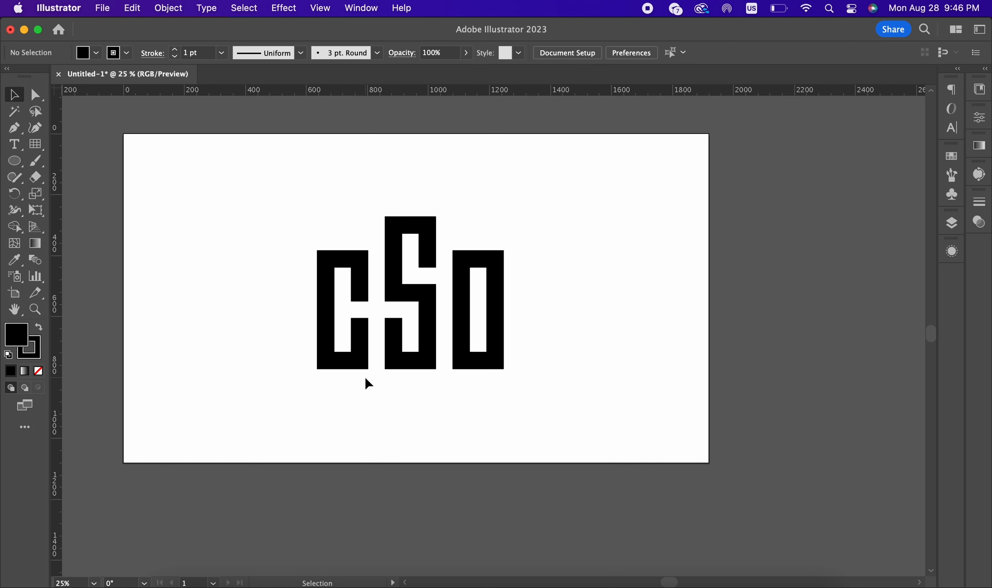
scroll(403, 403, left, 3)
scroll(583, 414, up, 1)
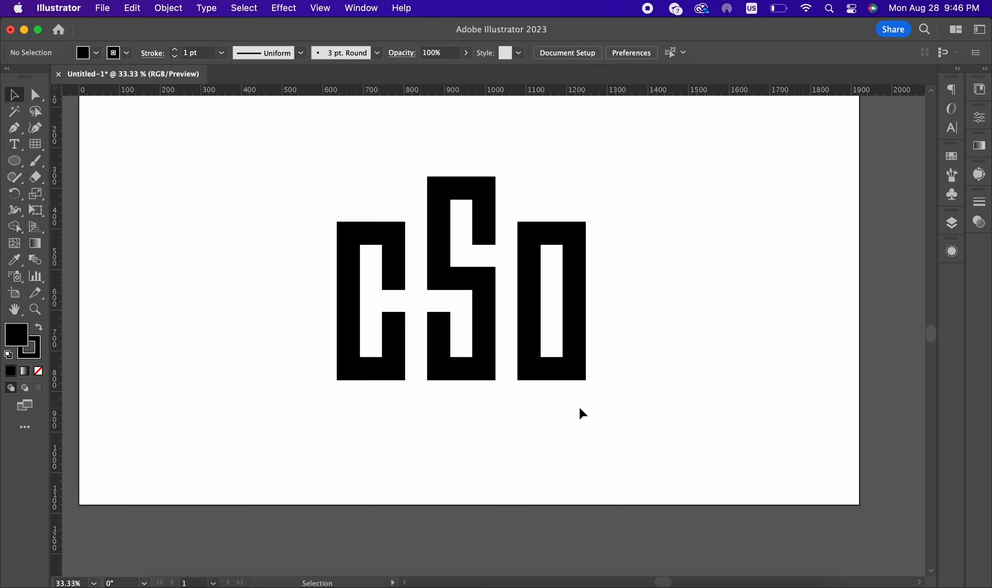
drag(580, 410, 556, 397)
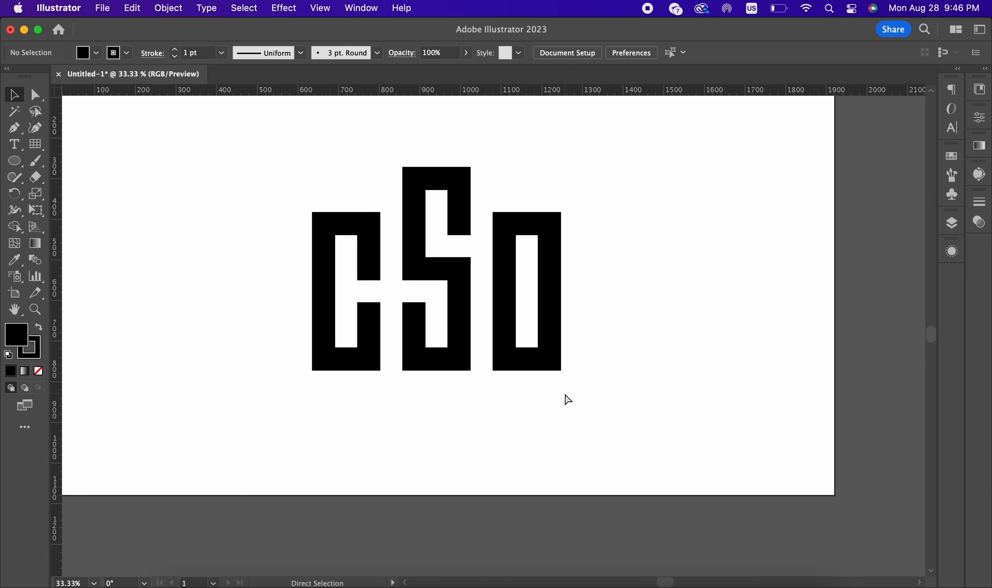
scroll(568, 400, up, 1)
scroll(575, 358, up, 1)
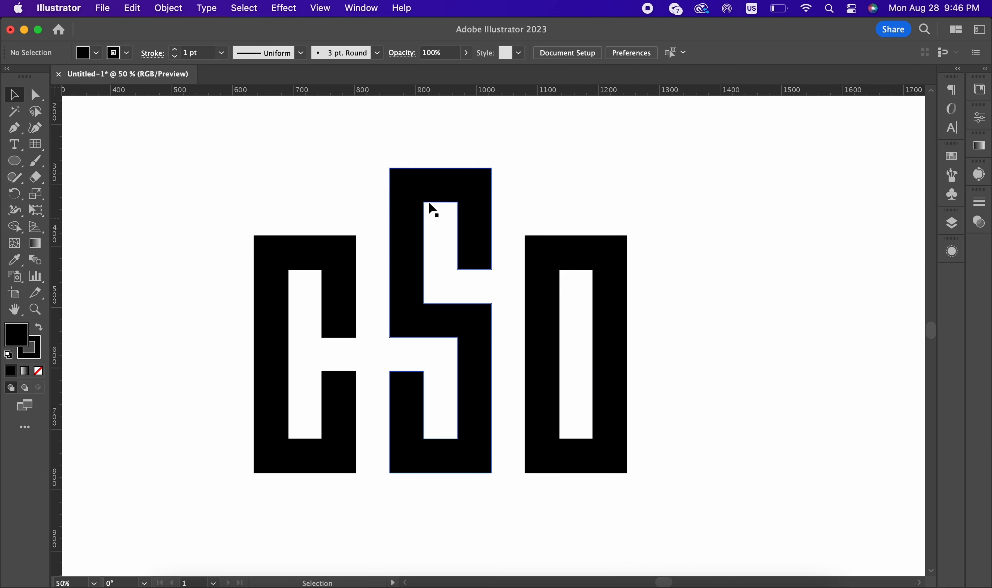
scroll(369, 131, down, 1)
click(294, 199)
click(110, 176)
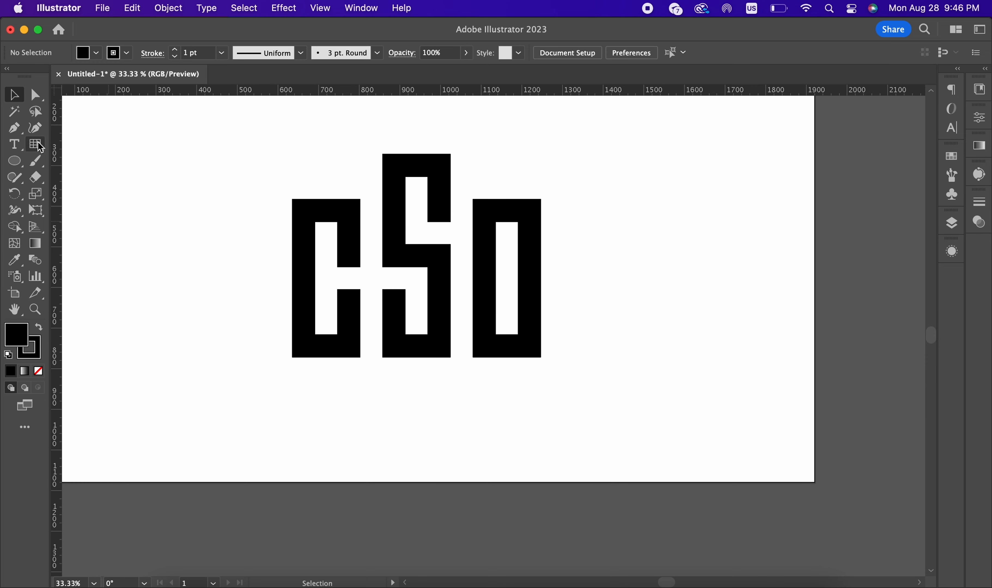
Step: Draw diagonal line segments from the inner to the outer corner at all four corners of the C
drag(37, 152, 105, 141)
scroll(370, 225, up, 2)
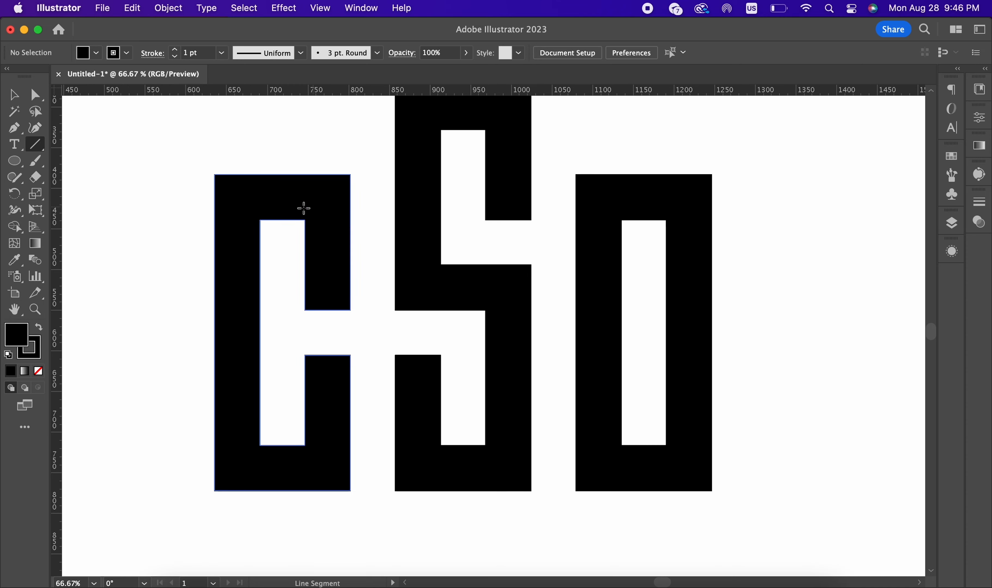
drag(259, 219, 216, 175)
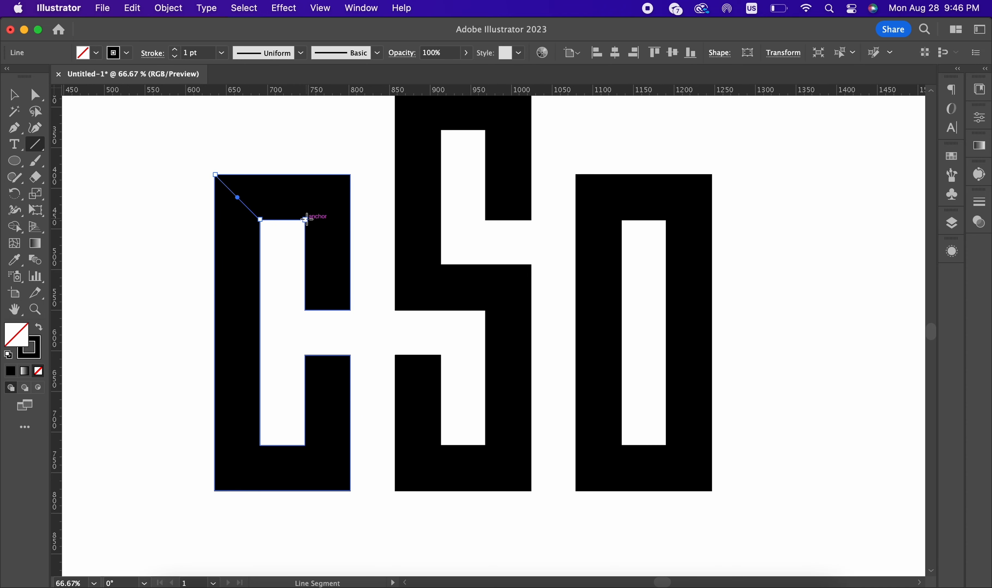
drag(305, 219, 351, 175)
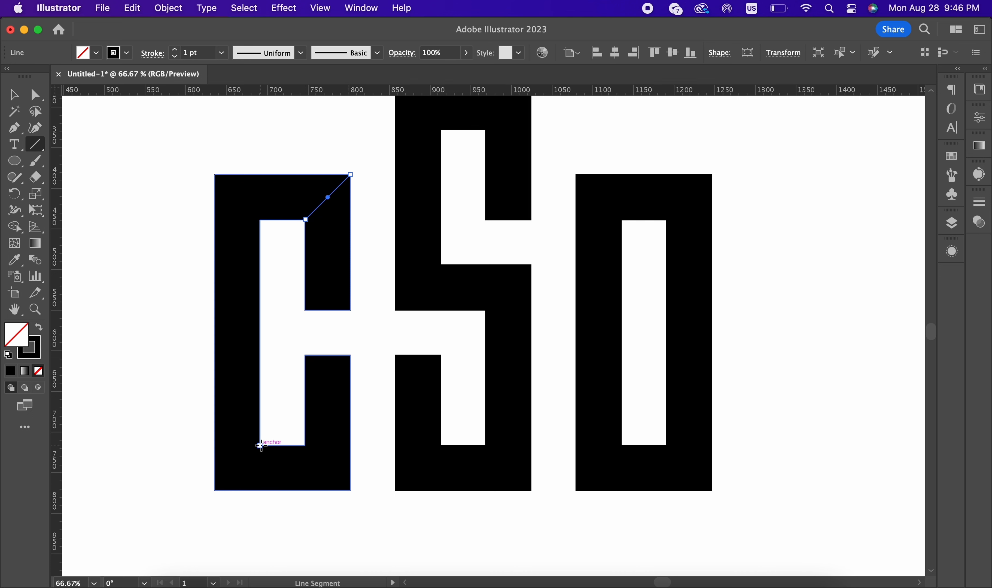
drag(259, 446, 216, 491)
drag(305, 445, 351, 490)
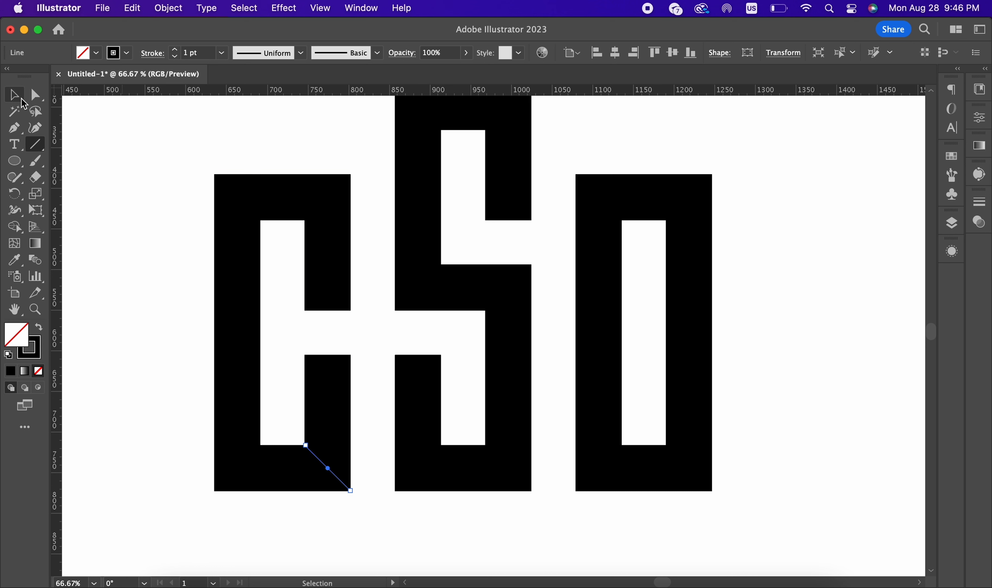
Step: Split the C along its diagonals into five separate faces with no fill, using the Shape Builder
click(22, 100)
drag(276, 266, 355, 531)
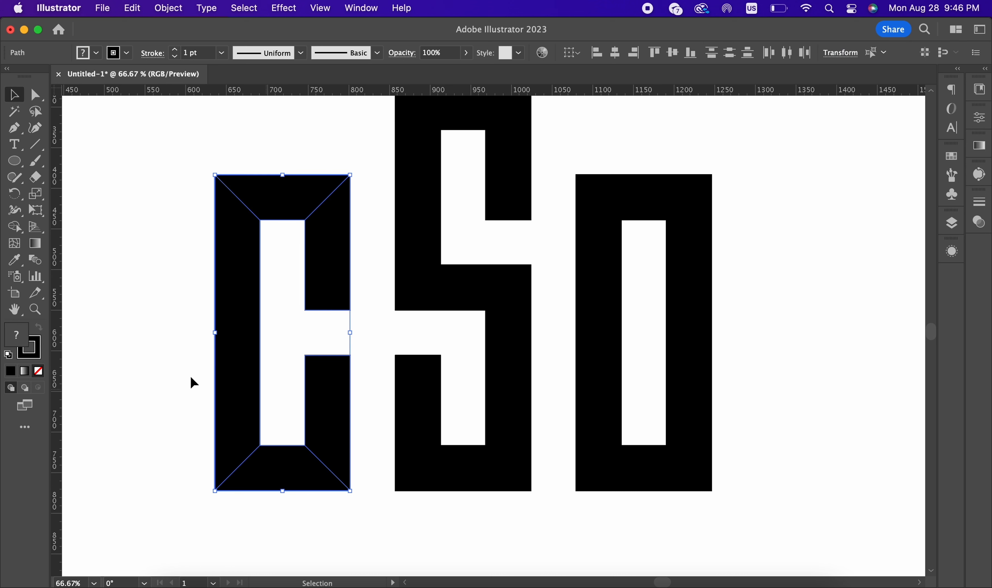
click(14, 227)
click(250, 197)
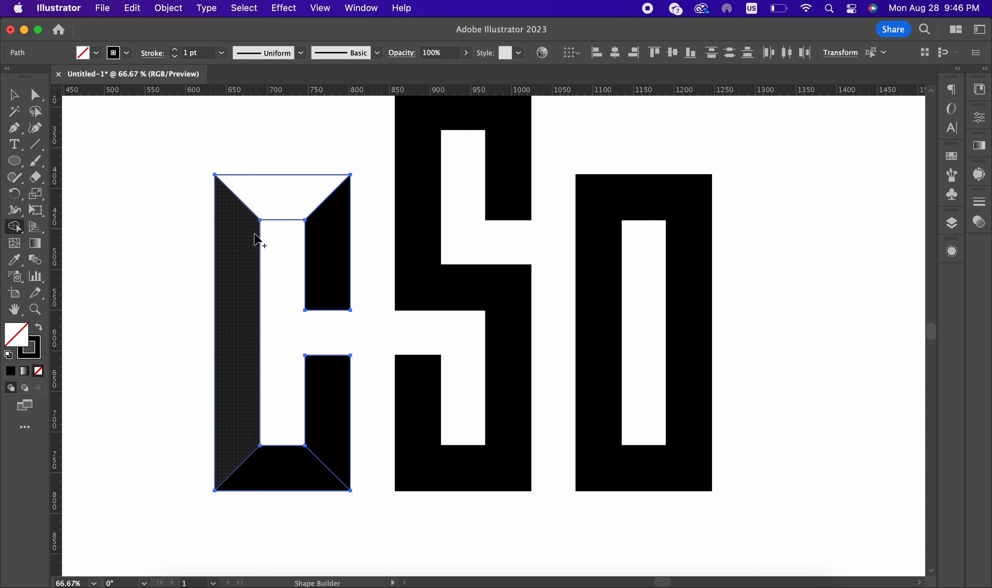
click(247, 277)
click(341, 261)
click(340, 400)
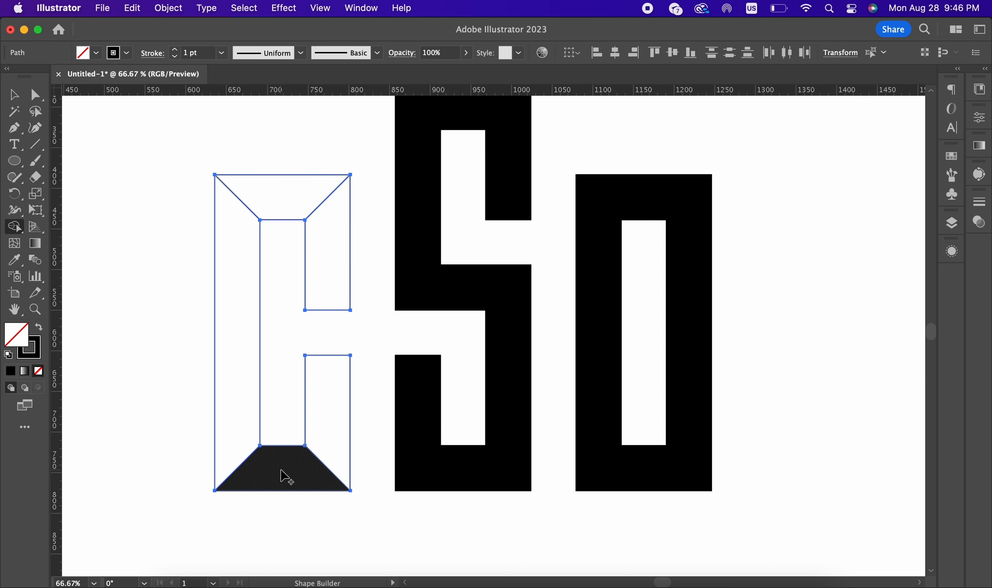
click(286, 481)
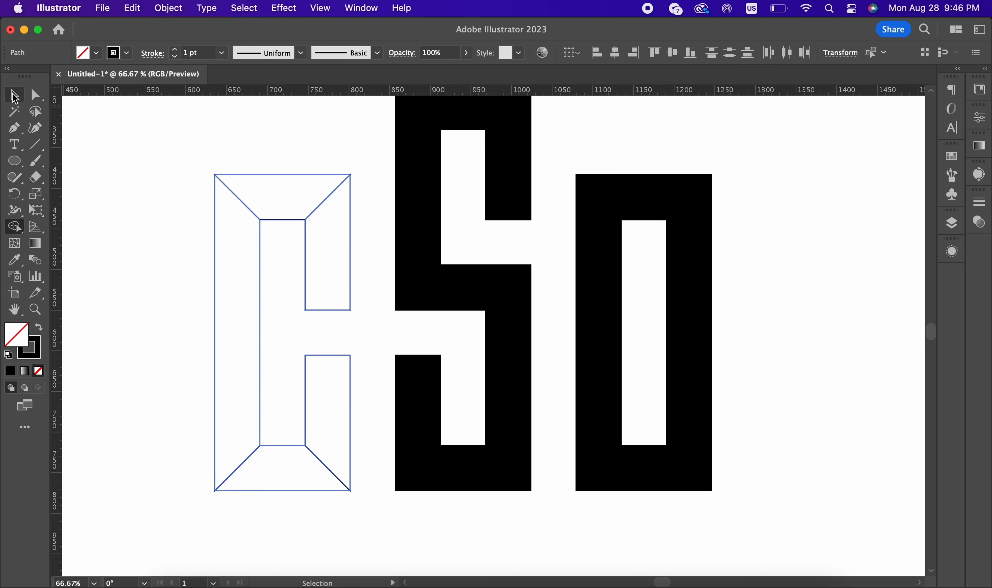
Step: Fill the C's long left face with red and no stroke
click(97, 54)
click(49, 81)
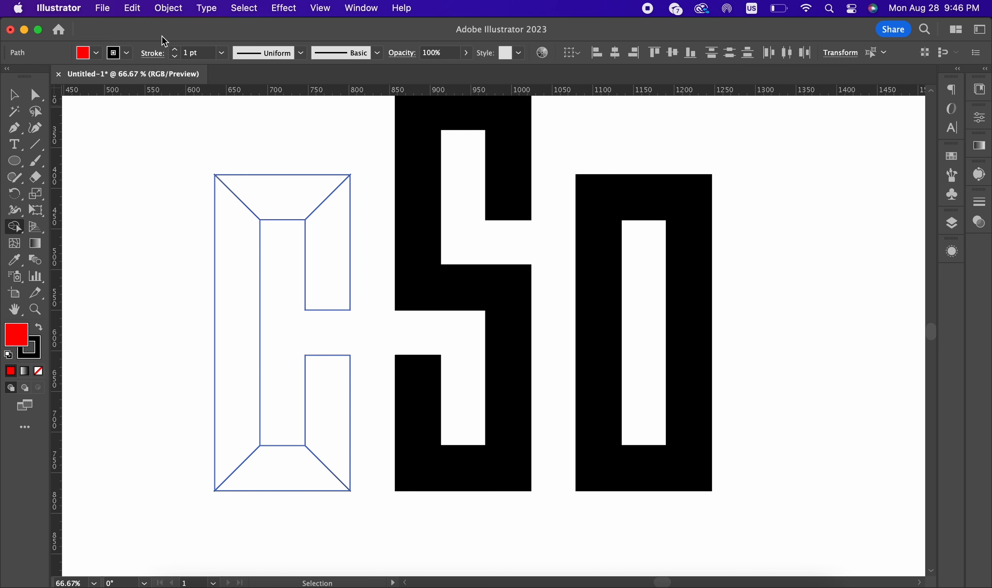
click(127, 56)
click(8, 80)
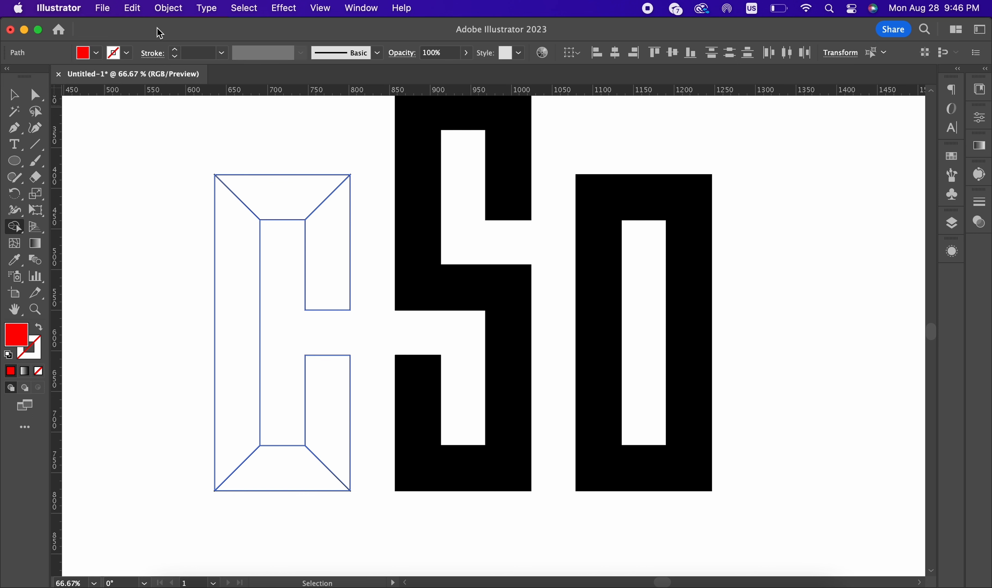
click(230, 233)
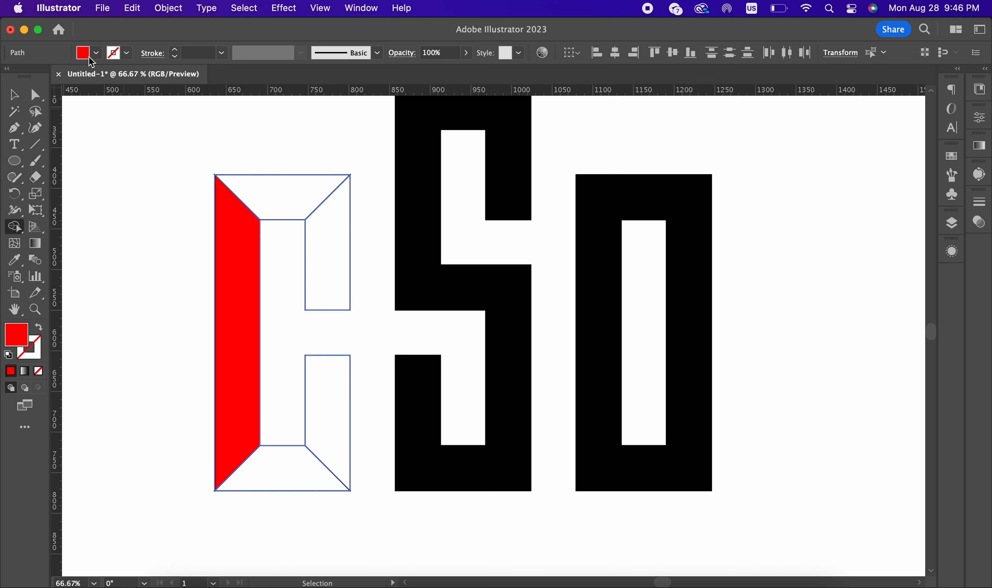
Step: Fill the C's top face, bottom face and both right arm faces with dark red (R=193 G=39 B=45), using the Shape Builder
click(97, 54)
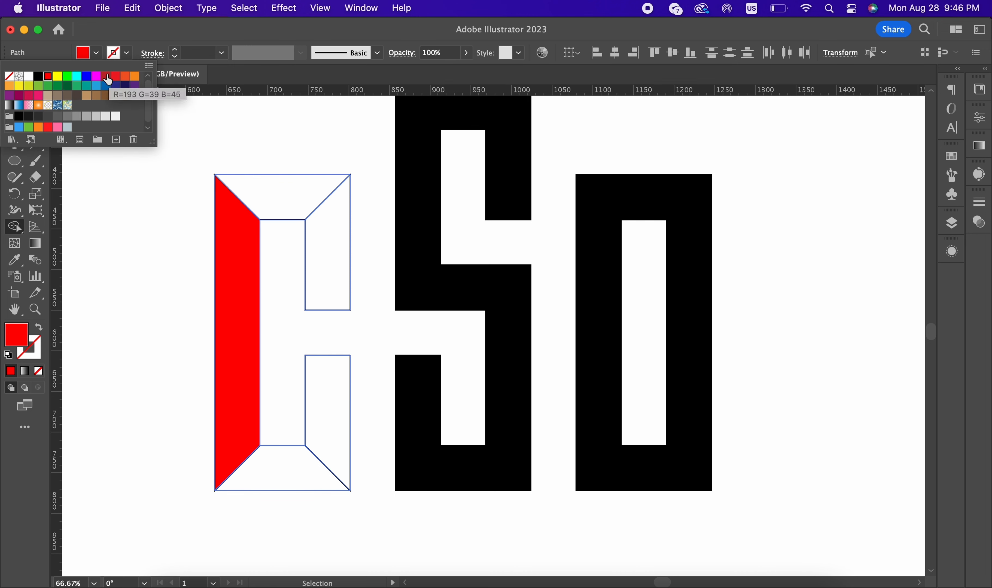
click(118, 78)
click(310, 212)
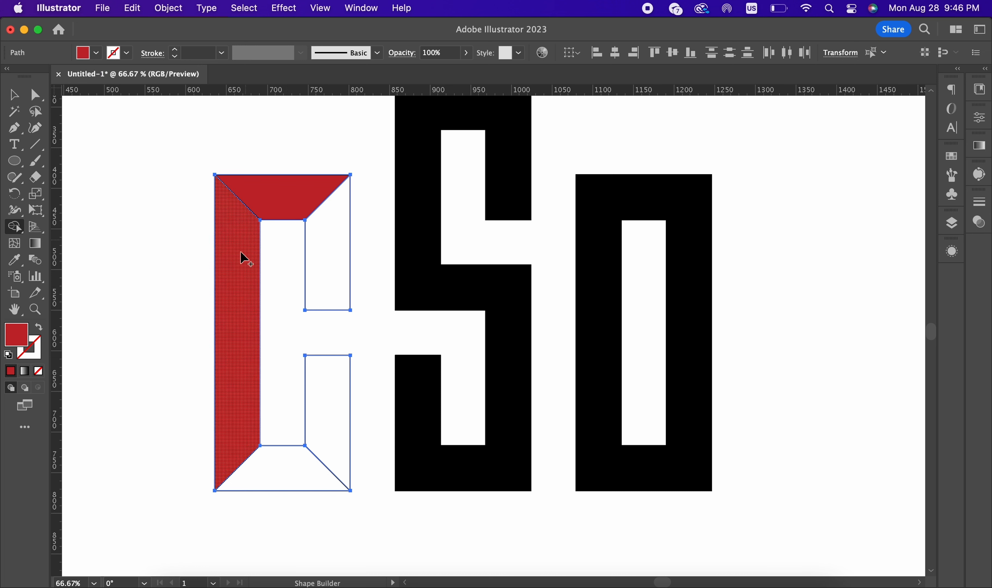
click(284, 472)
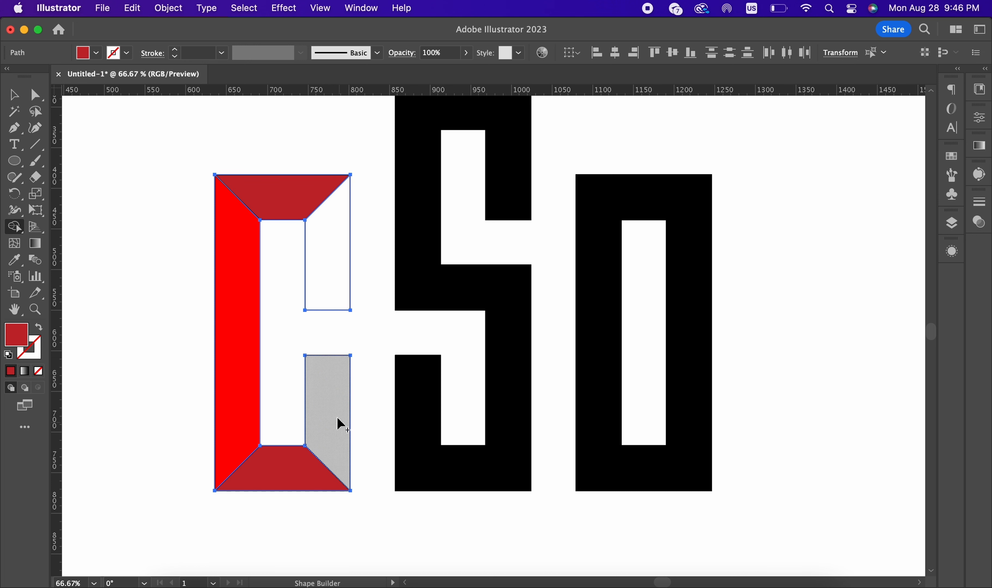
click(341, 386)
click(328, 265)
click(14, 95)
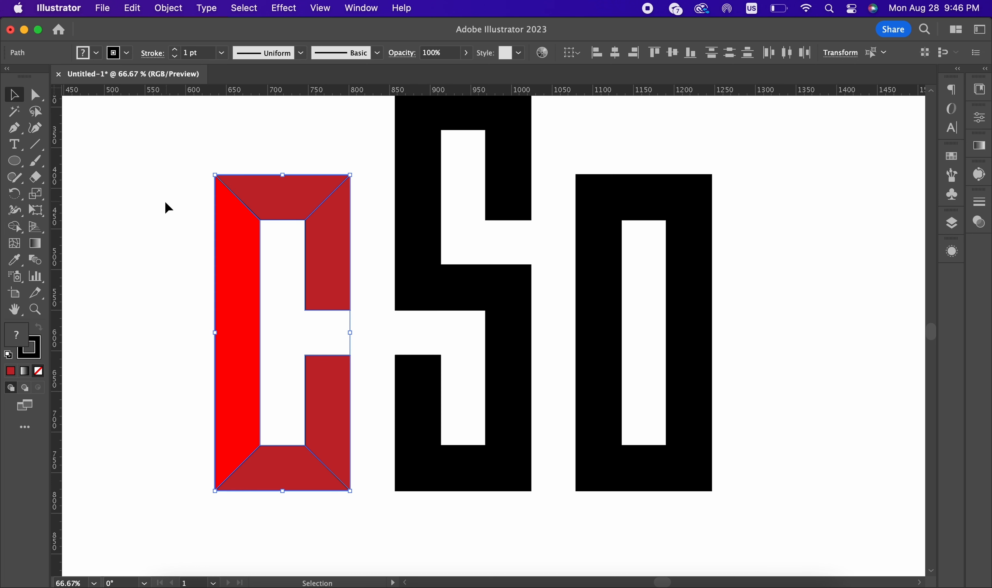
Step: Remove the black stroke from all faces and diagonal lines of the C
click(166, 208)
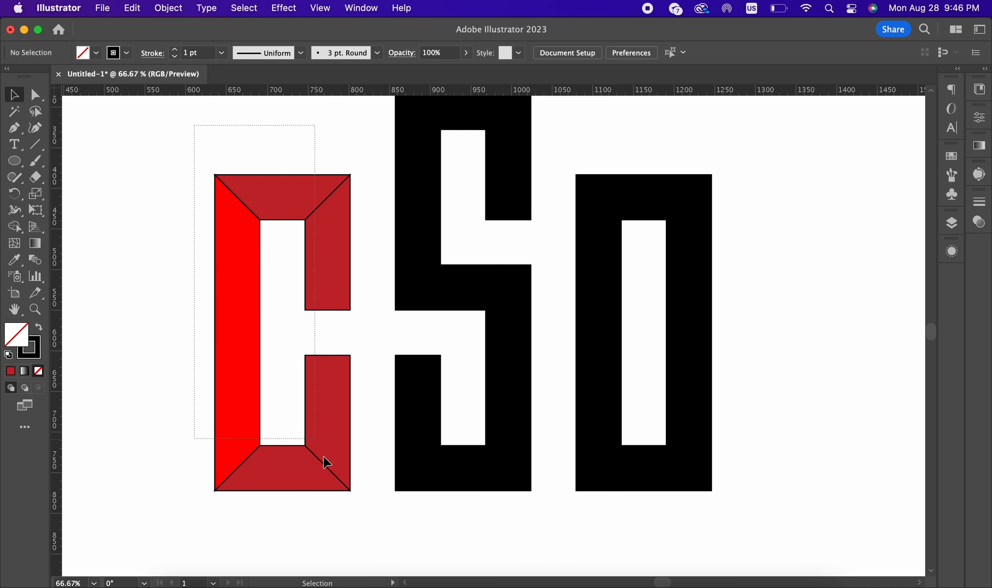
click(326, 463)
click(127, 52)
click(7, 76)
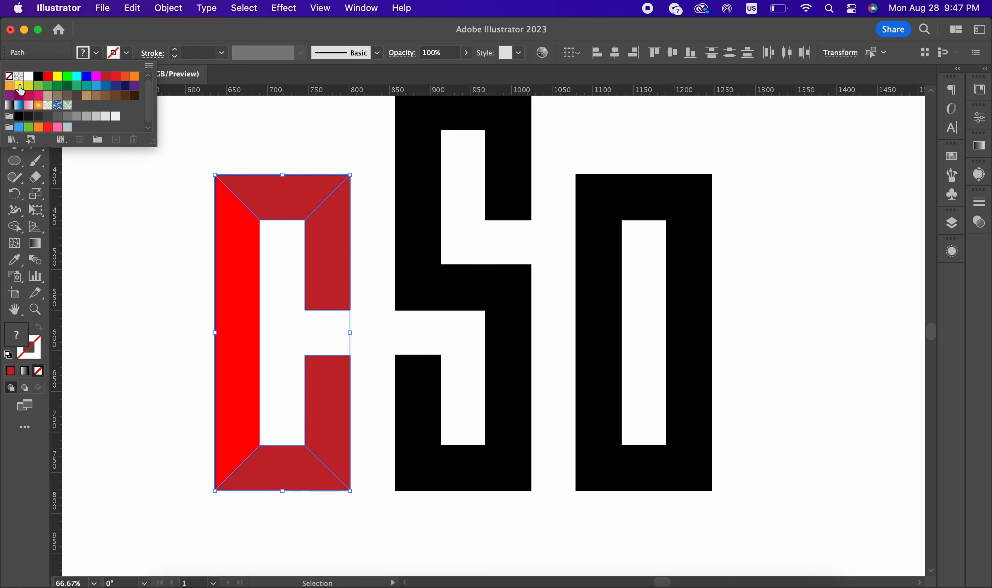
click(197, 213)
click(197, 214)
drag(198, 268, 246, 264)
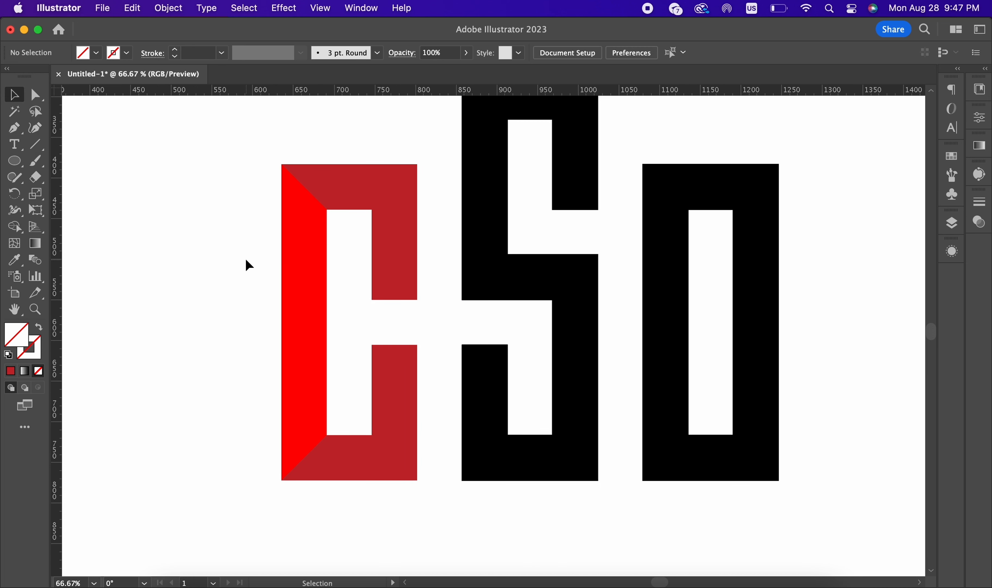
Step: Fill the C's long left face with the white-to-black linear gradient swatch
click(316, 262)
click(97, 53)
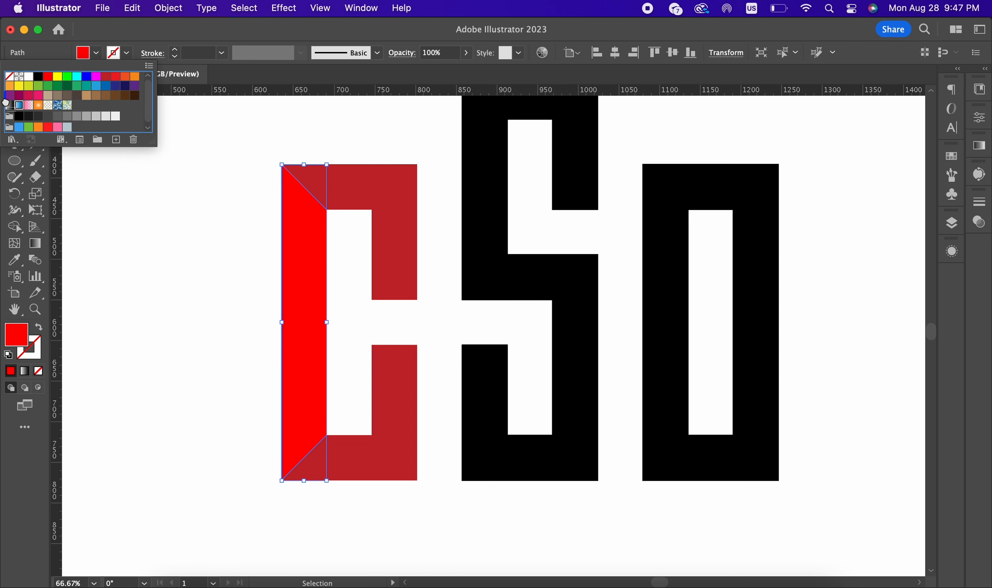
click(19, 105)
click(9, 106)
click(143, 262)
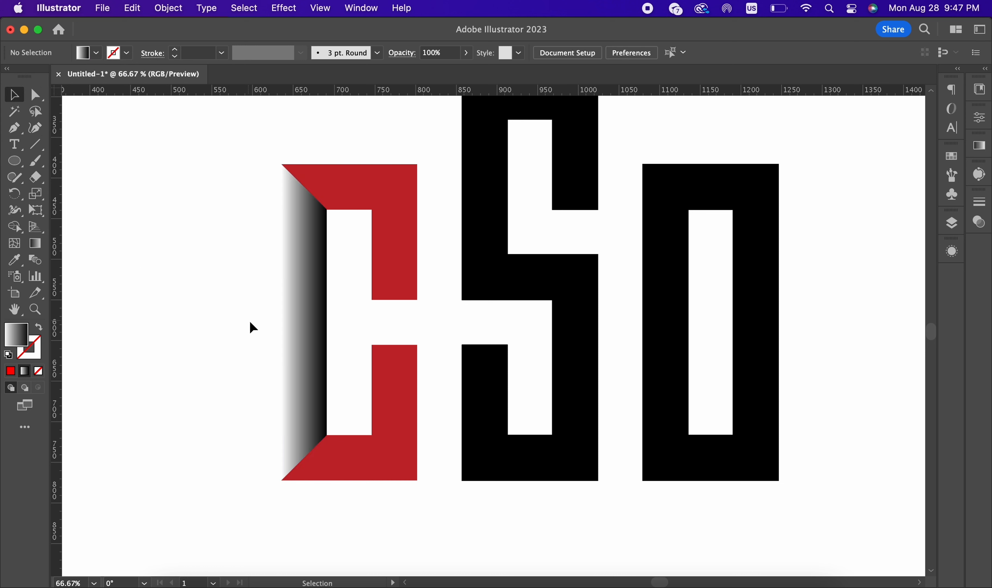
Step: Set the black end stop of the long left face's gradient to red
click(312, 345)
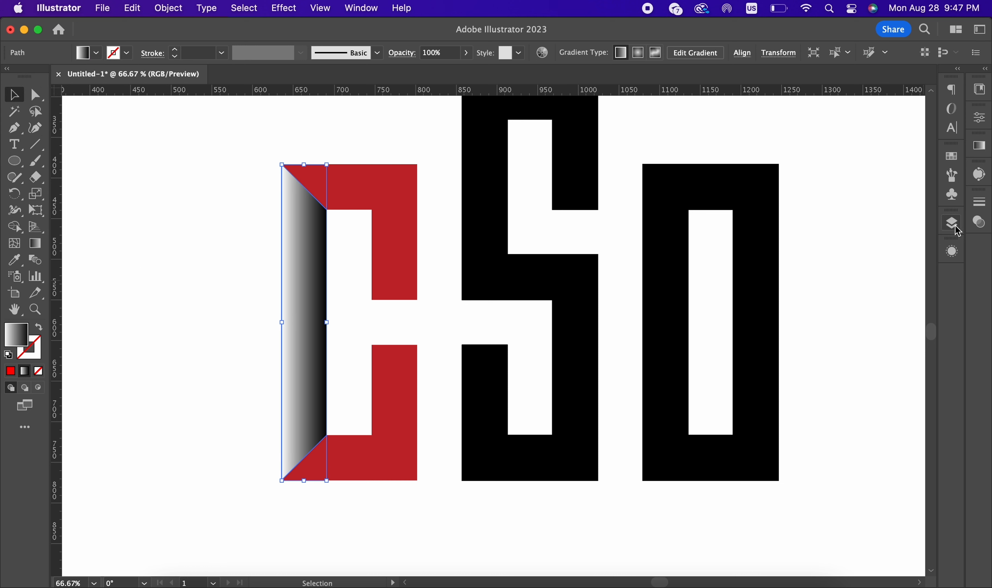
click(979, 147)
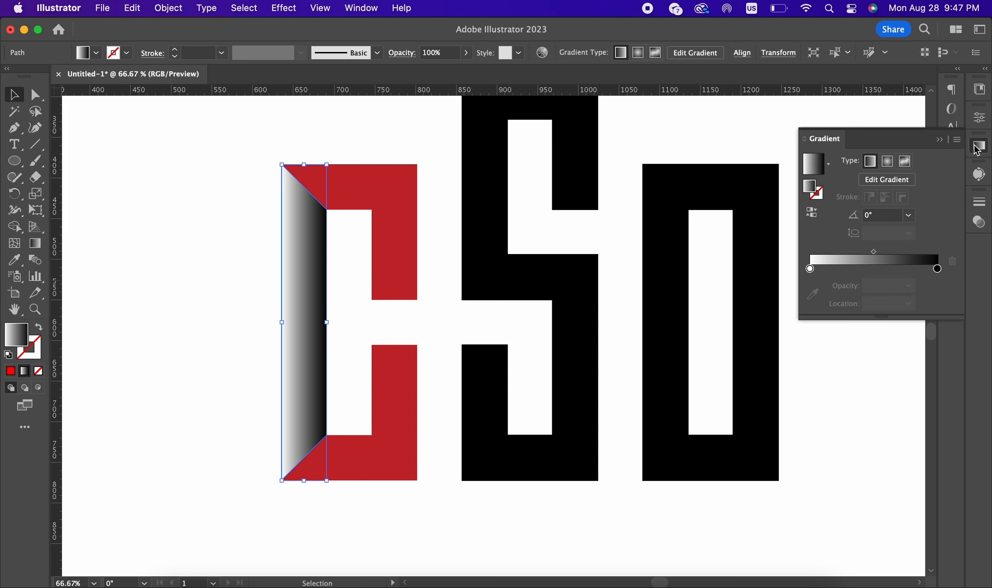
click(811, 269)
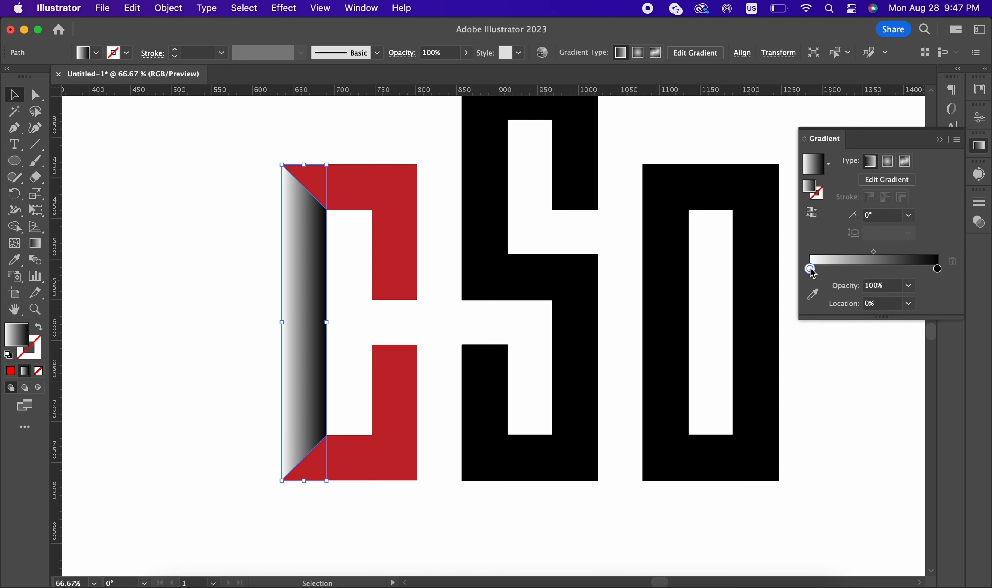
double_click(938, 270)
click(760, 343)
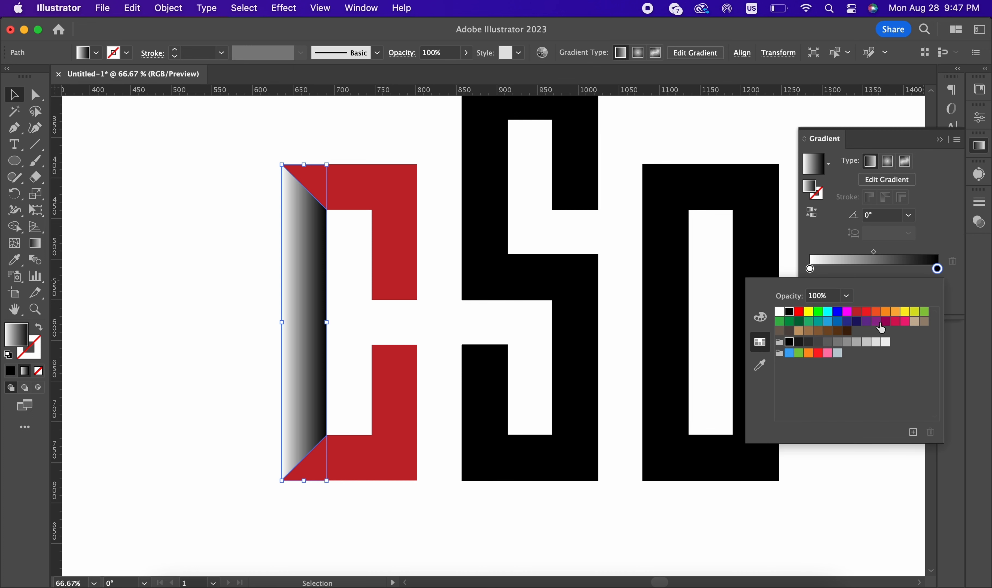
click(877, 315)
click(867, 315)
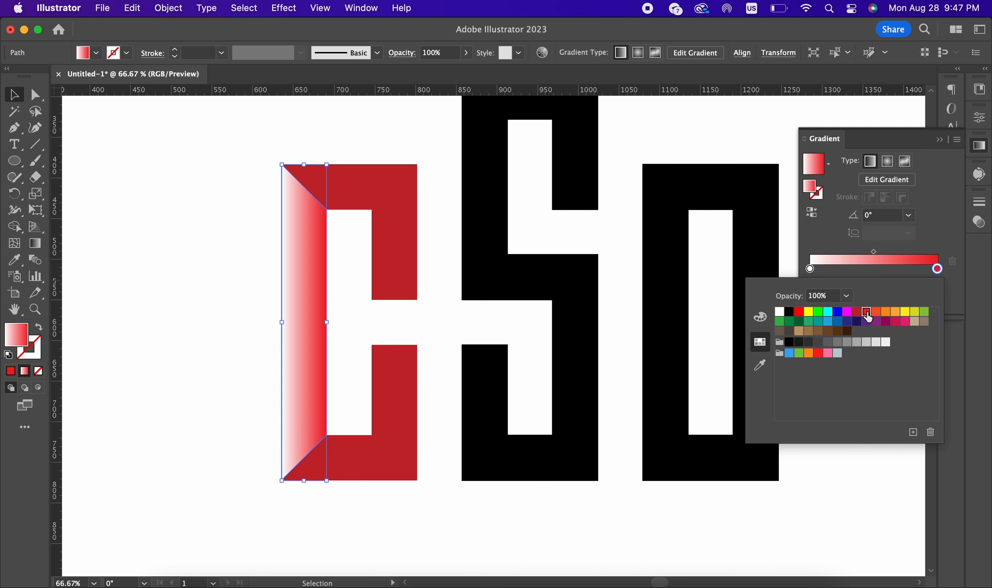
Step: Set the white start stop of the long left face's gradient to orange (R=251 G=176 B=59)
click(810, 271)
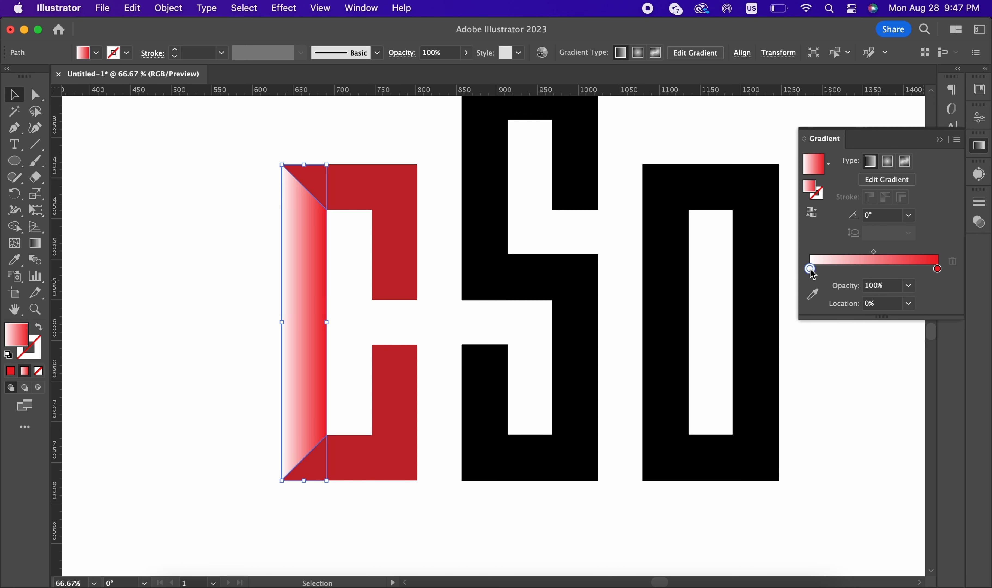
double_click(810, 270)
click(886, 316)
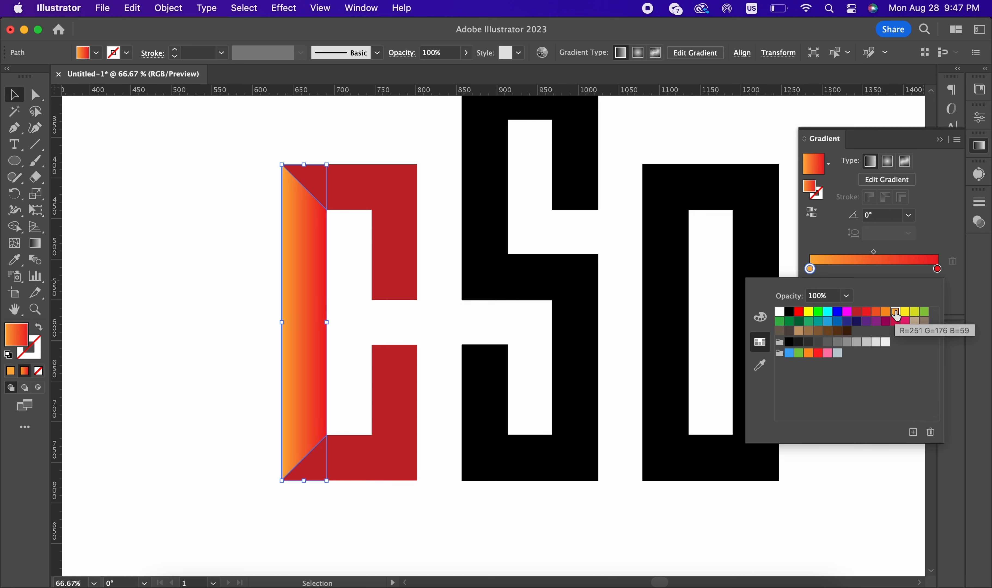
click(397, 499)
Step: Copy the left face's orange-to-red gradient onto the C's bottom face with the Eyedropper, denying the screen recording request
click(370, 469)
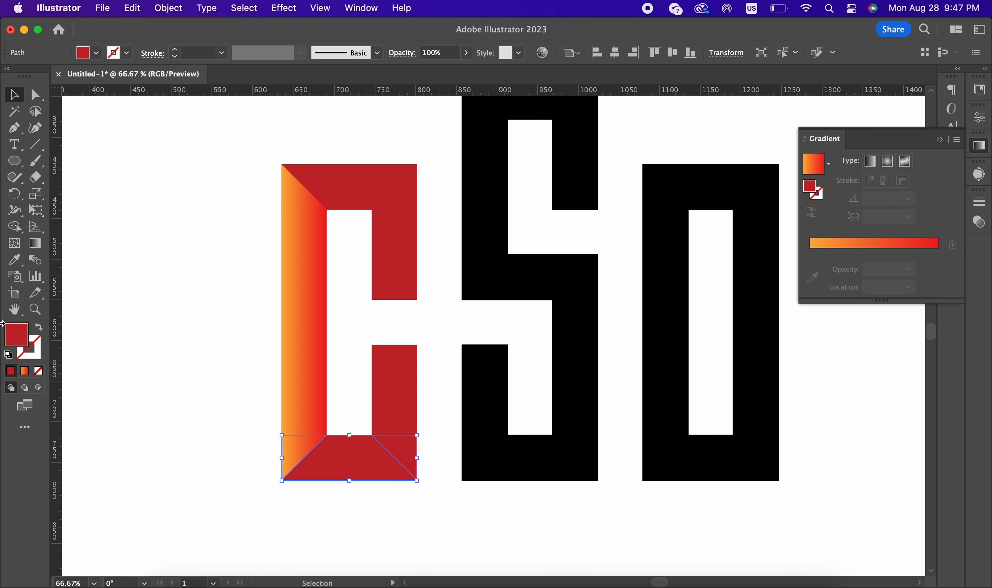
click(15, 264)
click(287, 268)
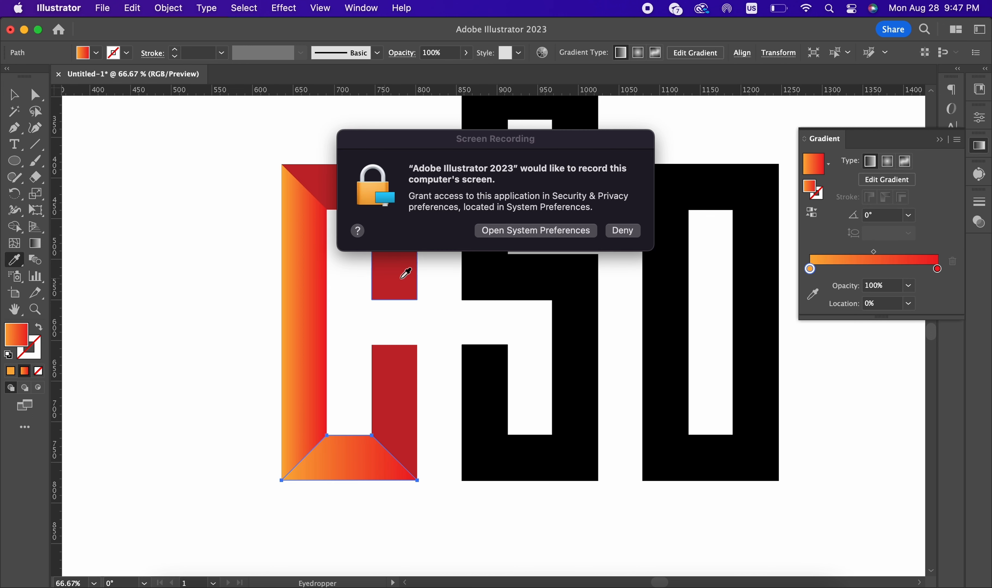
click(637, 235)
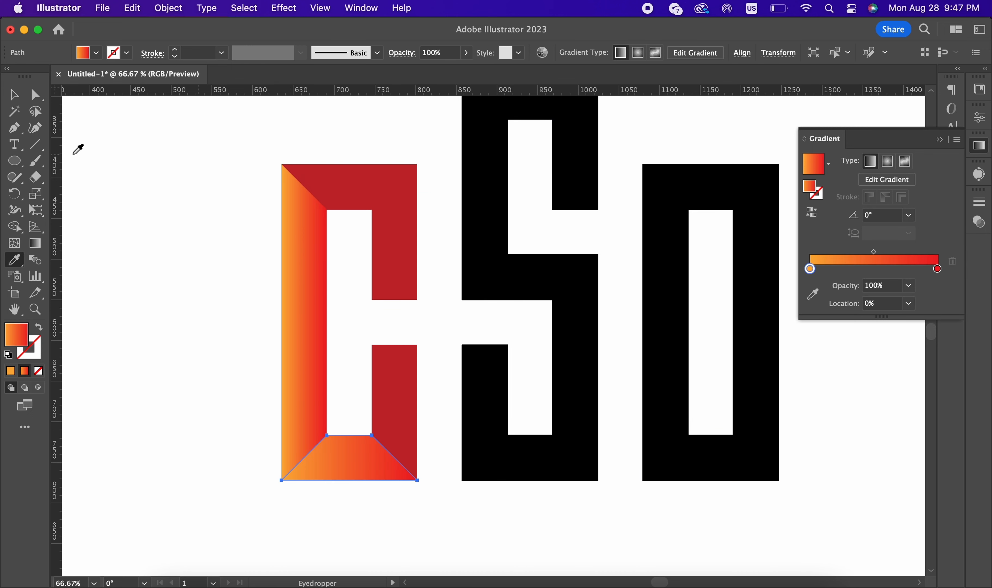
click(14, 95)
key(super+shift+a)
Step: Copy the left face's orange-to-red gradient onto the C's top face with the Eyedropper
scroll(289, 230, down, 2)
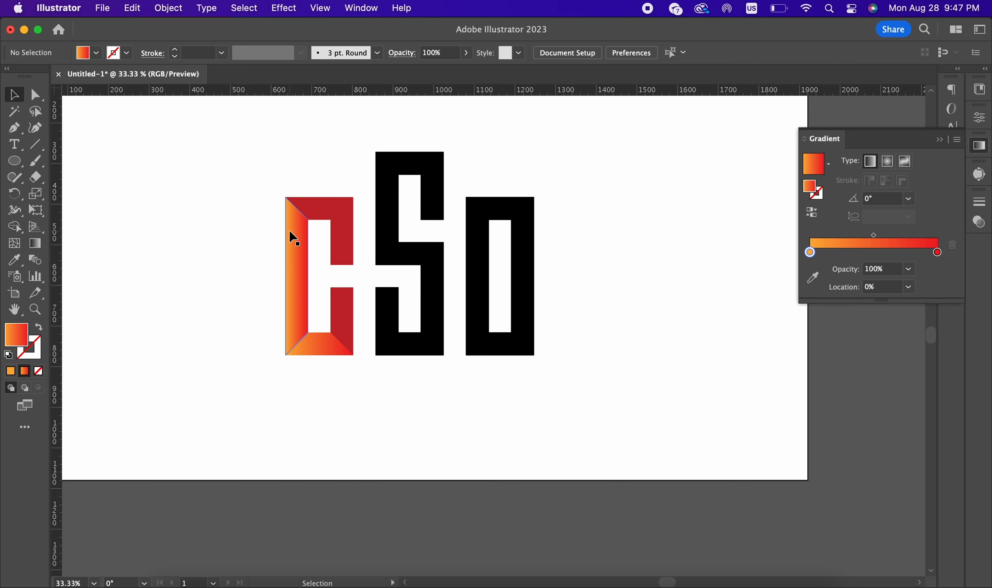
scroll(289, 230, up, 2)
click(357, 174)
click(14, 260)
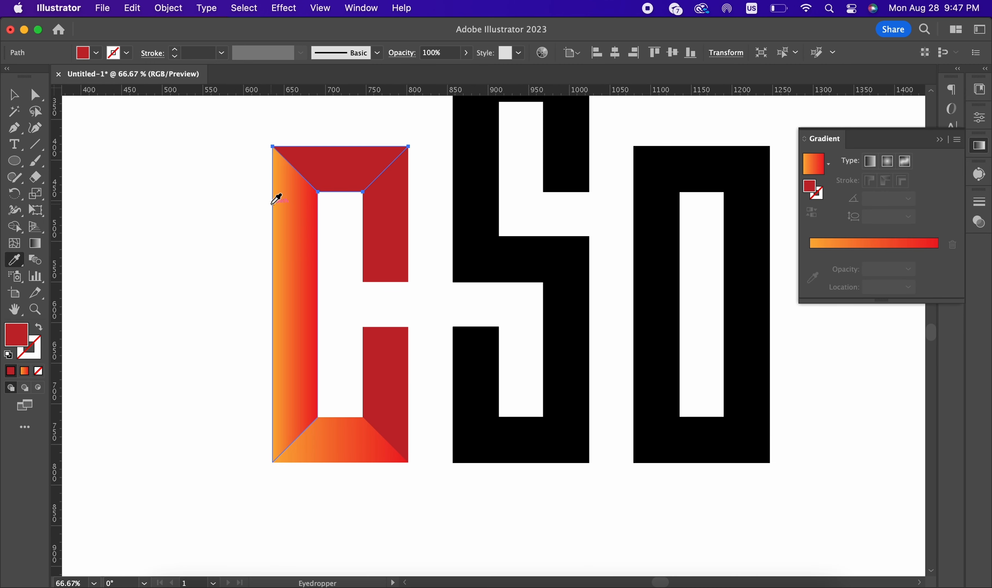
click(294, 202)
key(v)
Step: Copy the left face's orange-to-red gradient onto the C's upper right arm face with the Eyedropper
click(391, 271)
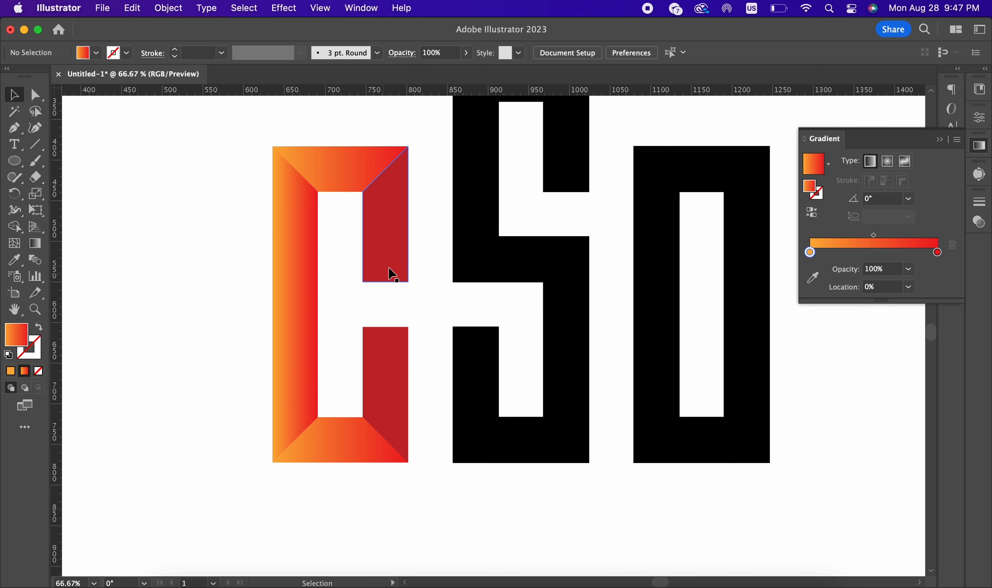
key(i)
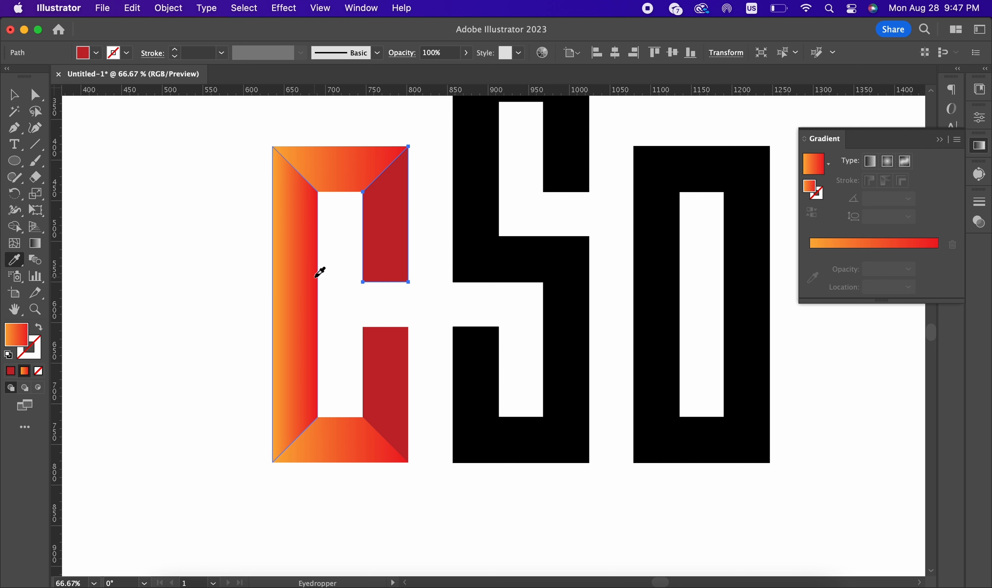
click(316, 275)
key(v)
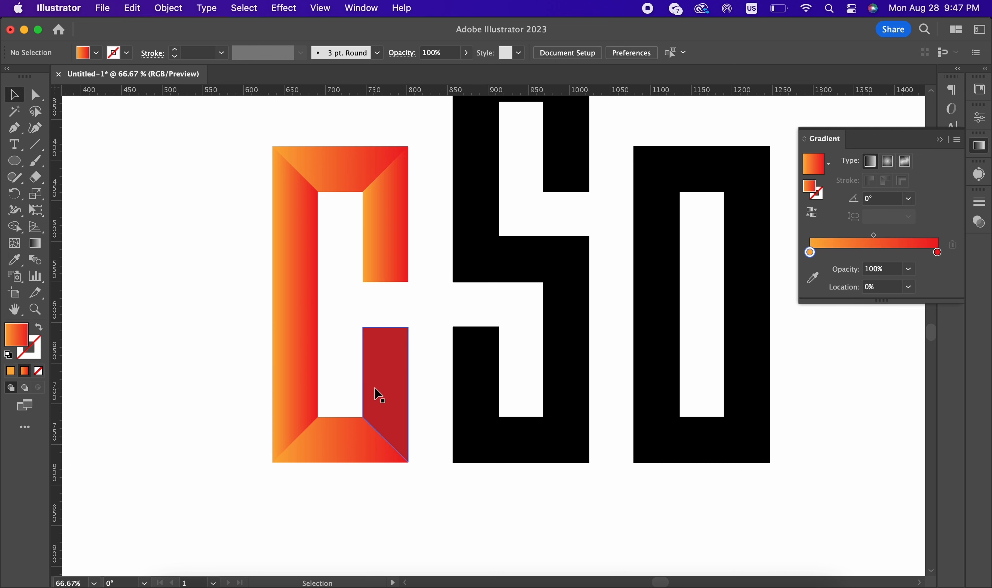
Step: Copy the left face's orange-to-red gradient onto the C's lower right arm face with the Eyedropper
click(376, 394)
click(15, 261)
click(316, 276)
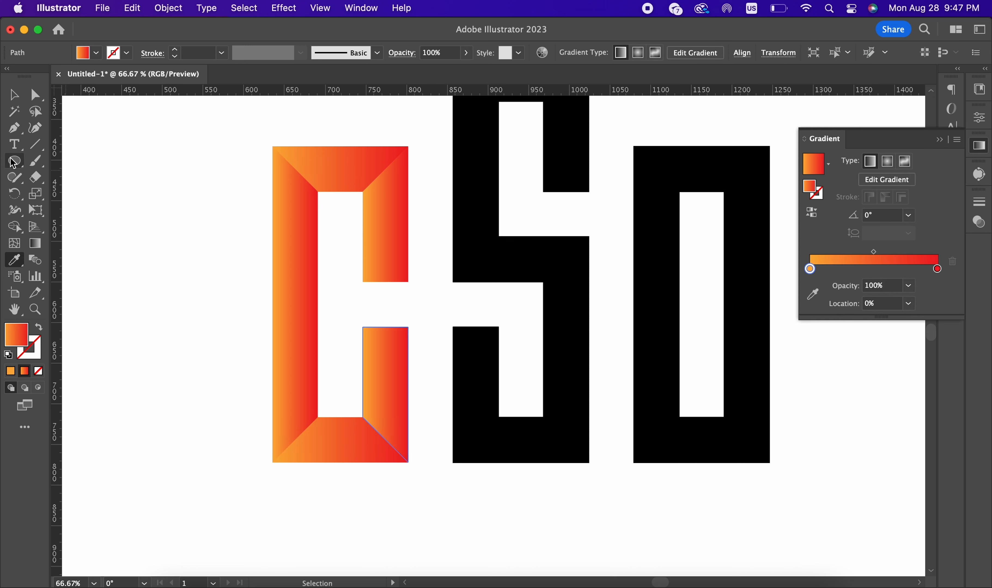
click(13, 95)
click(130, 226)
Step: Redirect the long left face's gradient vertically, orange at its top to red near its bottom, at about -90°
scroll(321, 317, down, 3)
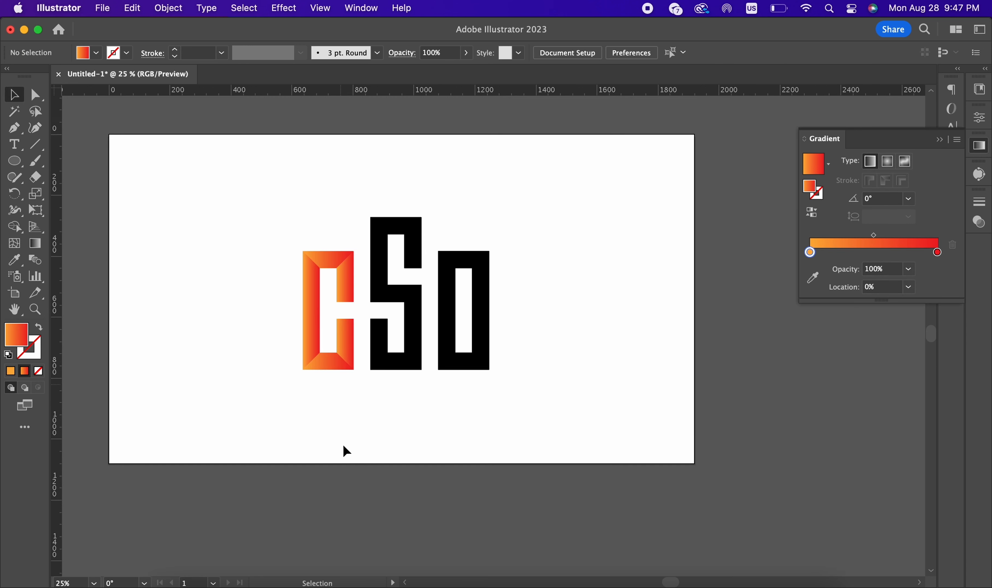
scroll(317, 380, up, 2)
scroll(315, 377, down, 2)
scroll(318, 299, up, 2)
click(306, 277)
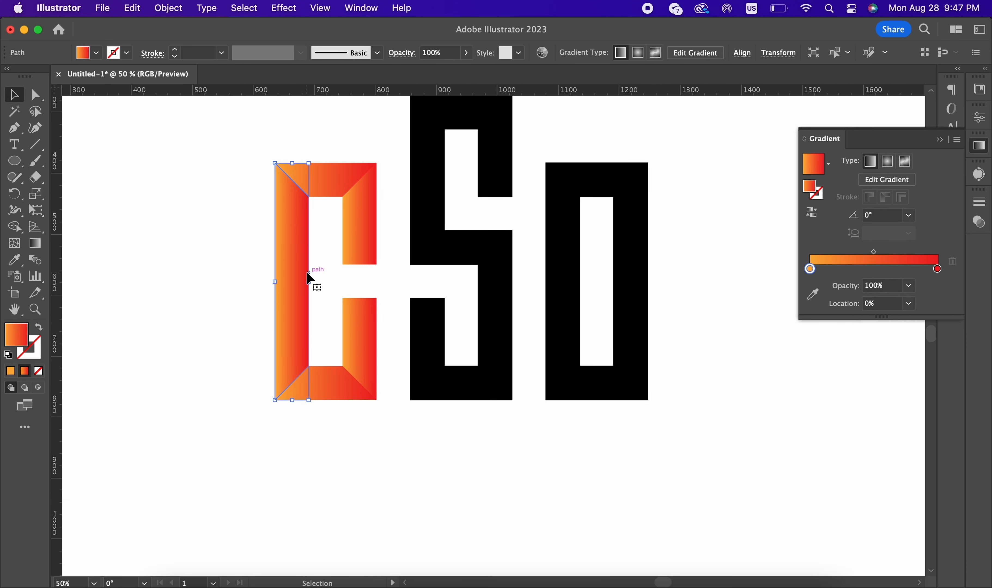
click(36, 243)
drag(287, 165, 293, 354)
click(15, 99)
Step: Reverse the C's top face gradient to run from red on its left to orange on its right, at about 179°
click(366, 181)
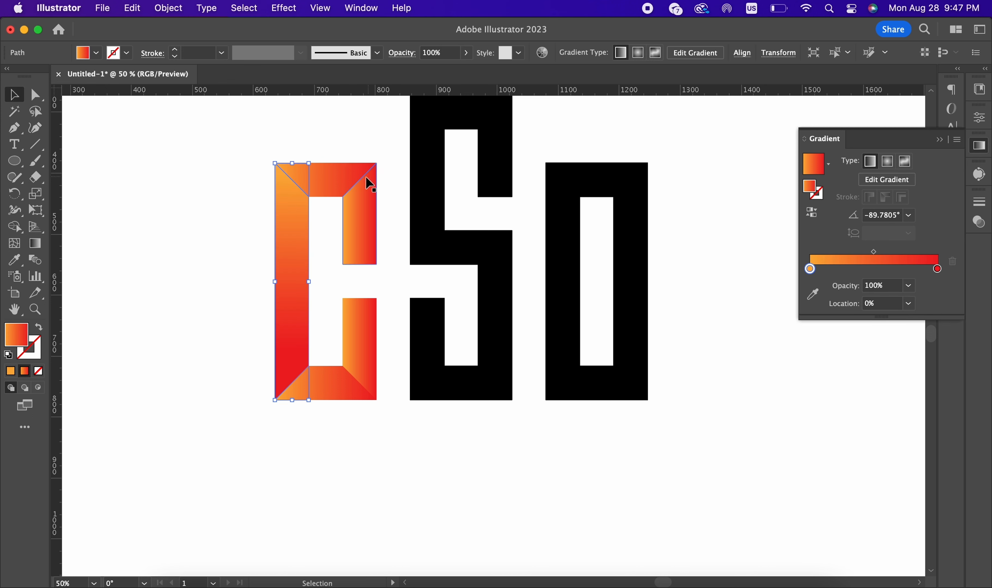
click(35, 244)
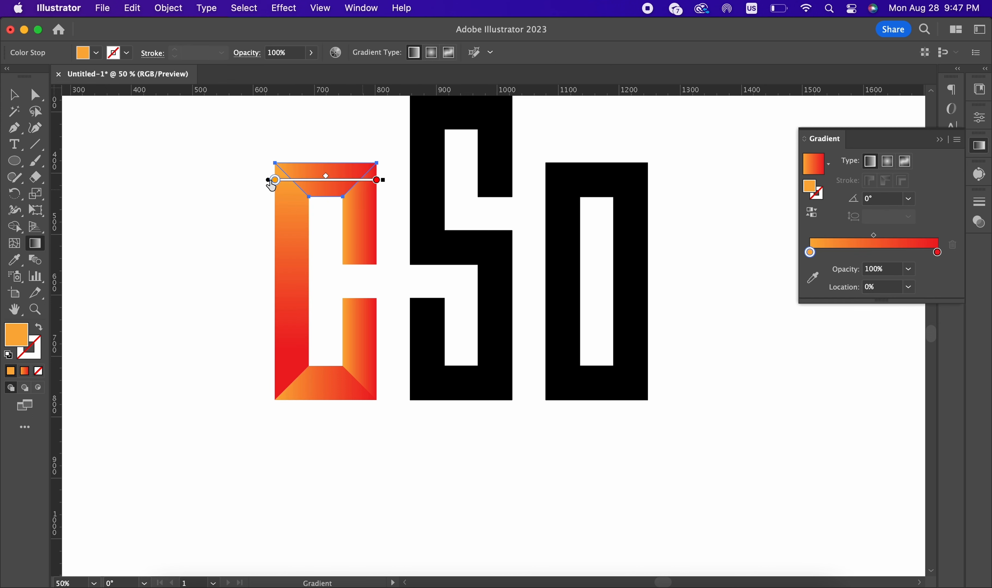
mouse_move(247, 175)
mouse_down()
mouse_move(365, 189)
mouse_move(379, 181)
mouse_move(260, 177)
mouse_move(272, 178)
mouse_up()
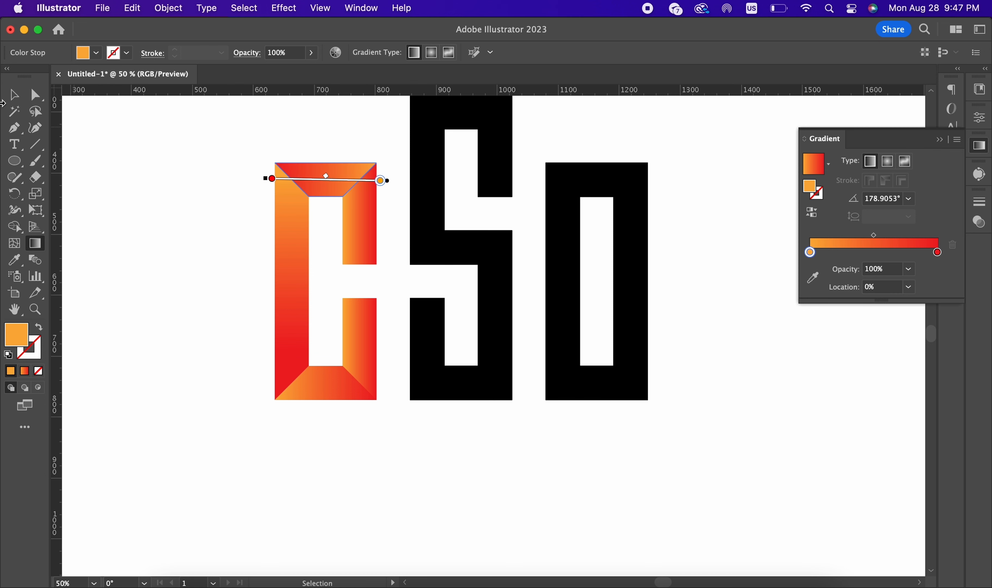
click(13, 96)
Step: Redirect the upper right arm's gradient vertically at 90°, red at its top to orange at its bottom
scroll(294, 288, down, 1)
scroll(354, 248, up, 1)
click(355, 248)
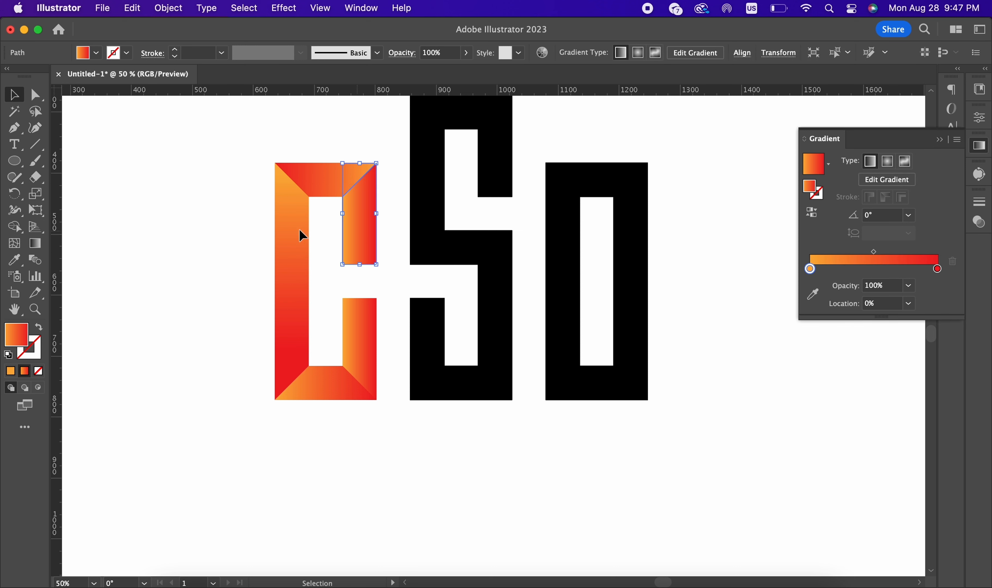
click(35, 243)
mouse_move(362, 159)
mouse_down()
mouse_move(359, 268)
mouse_move(367, 165)
mouse_up()
click(14, 95)
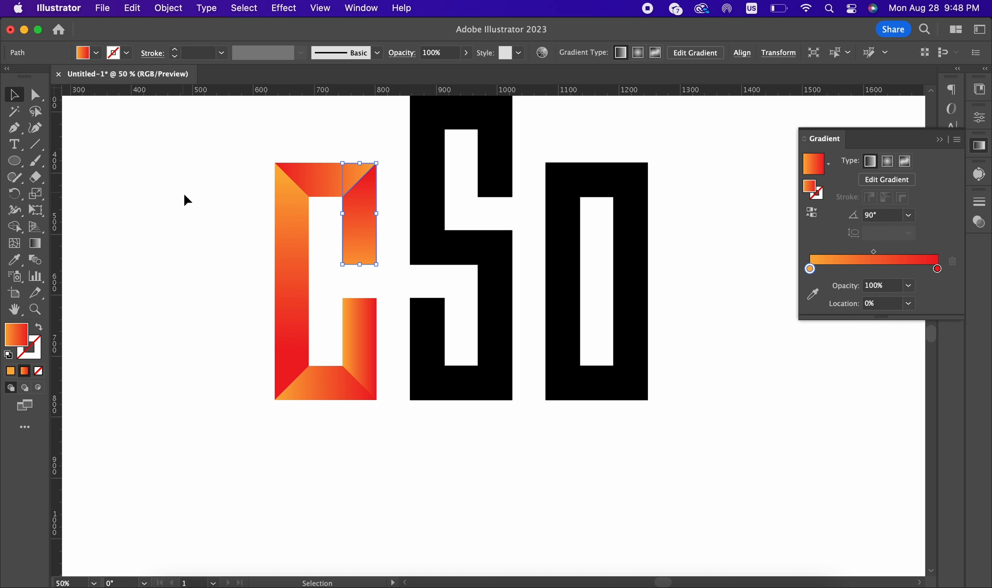
click(183, 199)
Step: Reverse the C's bottom face gradient to 180°, stretching it past both sides from red on its left to orange on its right
scroll(371, 225, down, 1)
scroll(364, 340, up, 1)
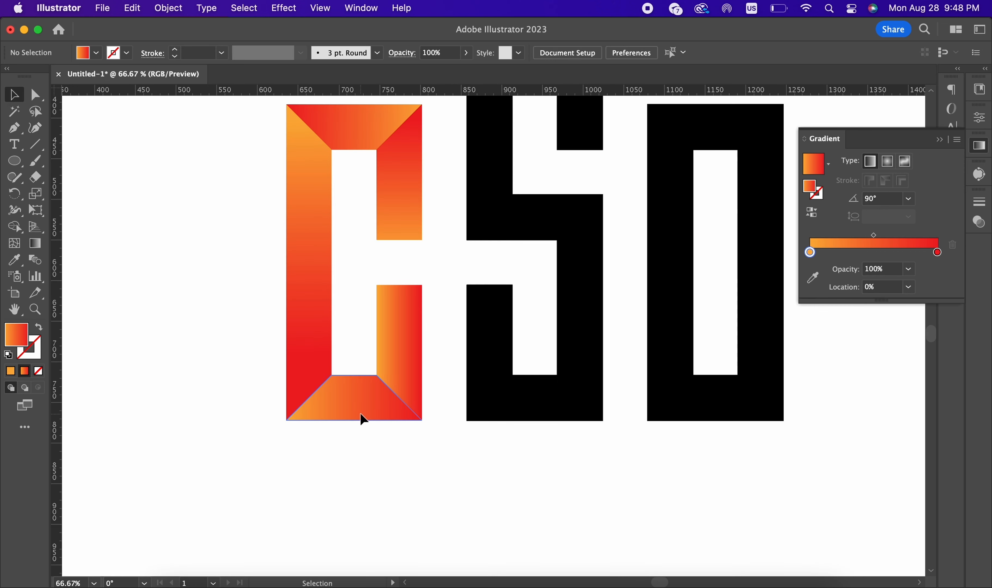
click(360, 416)
click(35, 244)
drag(217, 394, 438, 409)
drag(258, 401, 220, 399)
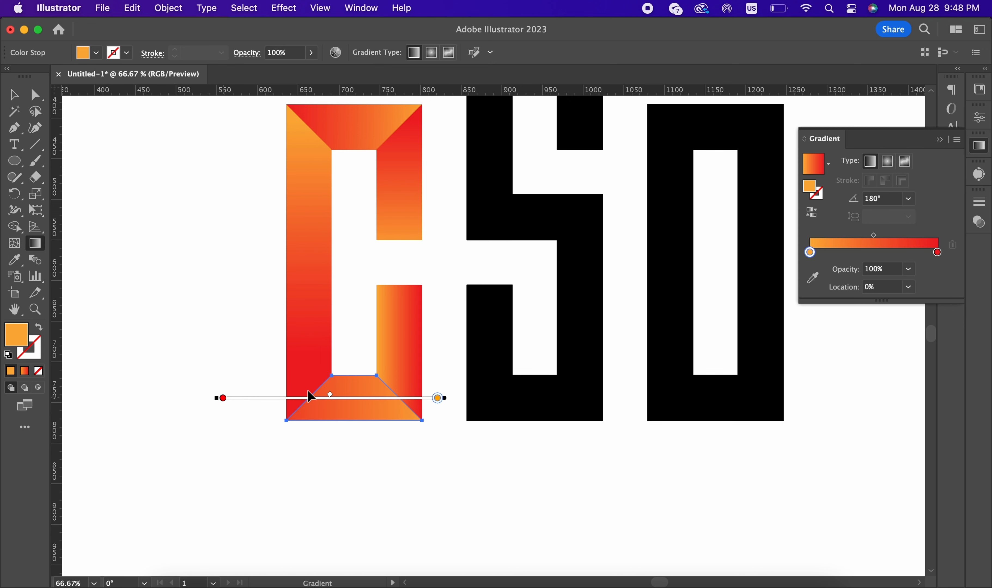
key(v)
click(360, 468)
scroll(360, 468, down, 2)
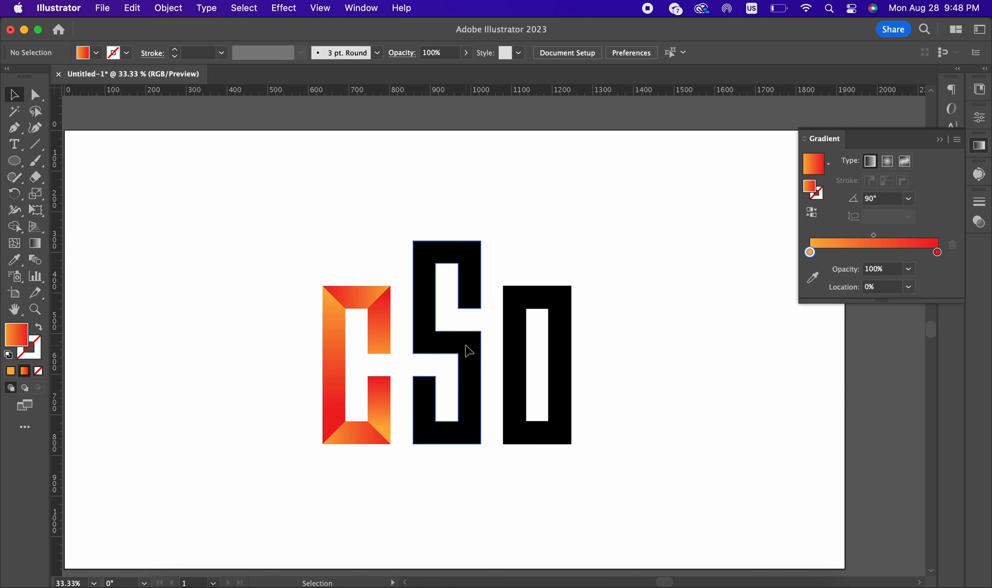
Step: Draw diagonal lines joining the S's inner corners to its outer corners at every bend with the Line Segment tool
click(468, 352)
click(40, 145)
scroll(441, 250, up, 1)
drag(457, 350, 502, 233)
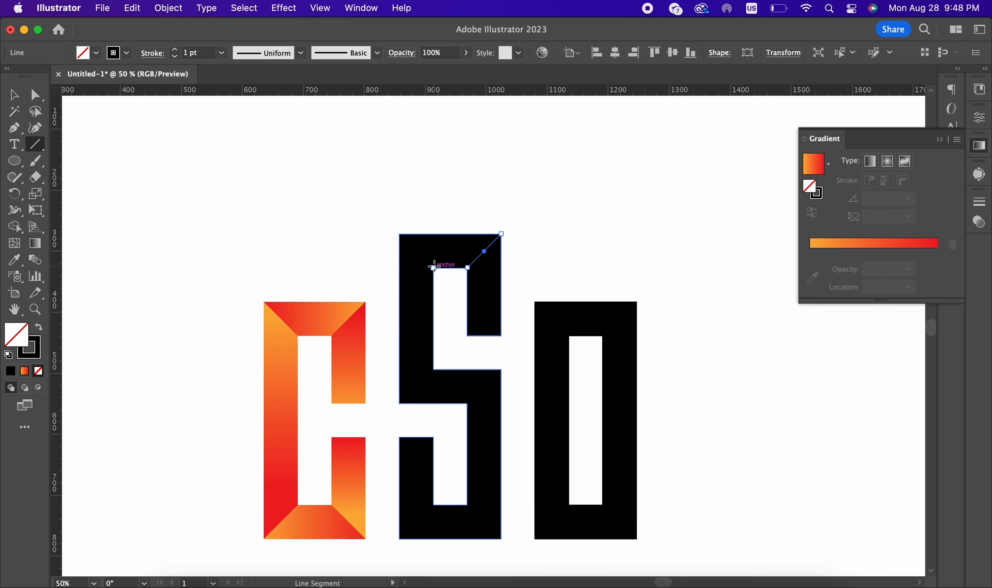
drag(433, 267, 400, 234)
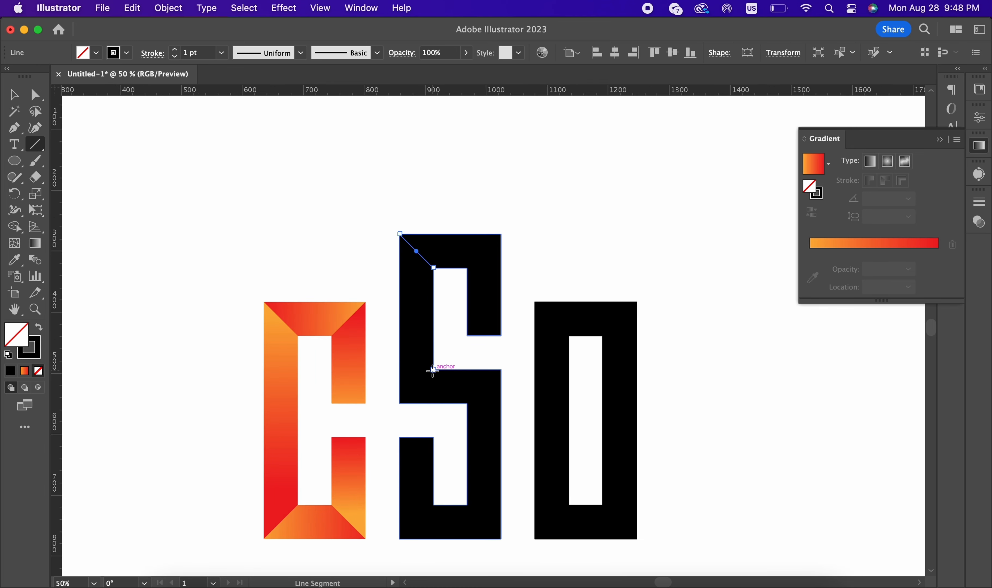
drag(433, 370, 400, 403)
drag(468, 403, 501, 369)
mouse_move(434, 505)
mouse_down()
mouse_move(492, 531)
mouse_move(436, 511)
mouse_move(400, 540)
mouse_up()
Step: Draw four diagonal lines joining the O's inner corners to its outer corners
drag(569, 337, 534, 302)
drag(603, 336, 636, 302)
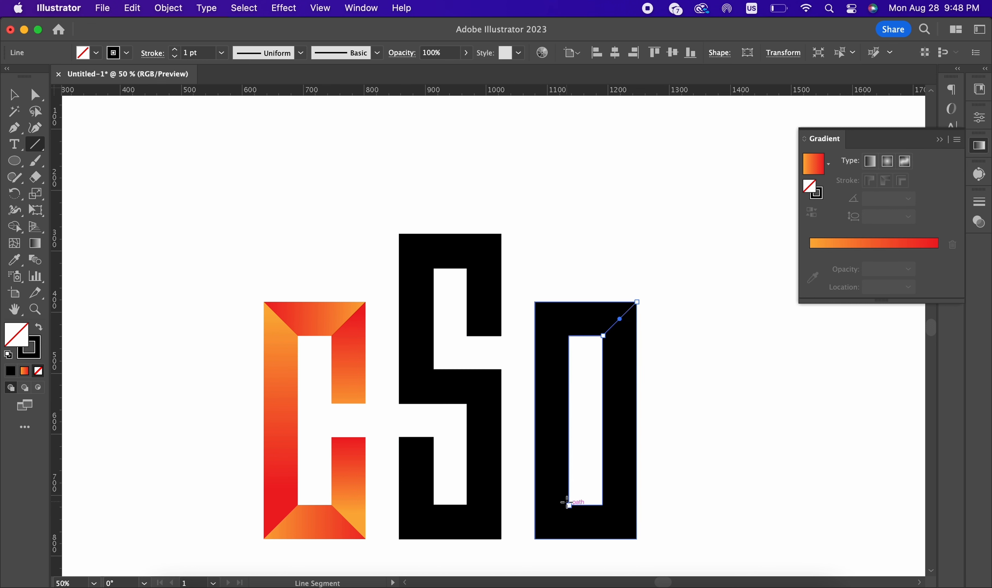
drag(569, 505, 534, 539)
drag(602, 505, 637, 539)
Step: Split the S into faces along its diagonals with the Shape Builder and fill them with the C's orange-to-red gradient
click(17, 97)
click(477, 421)
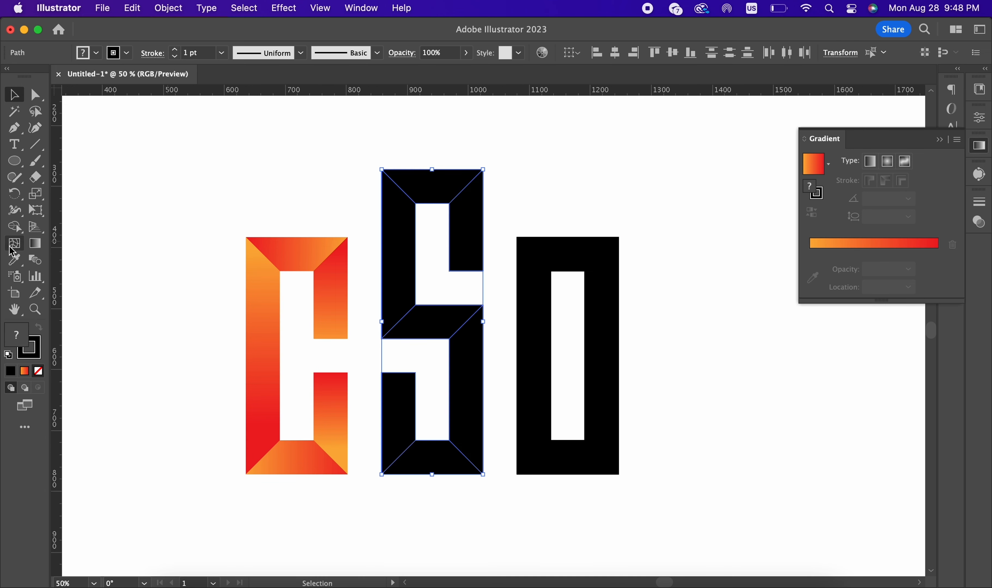
key(shift+m)
drag(467, 360, 398, 402)
key(i)
click(314, 242)
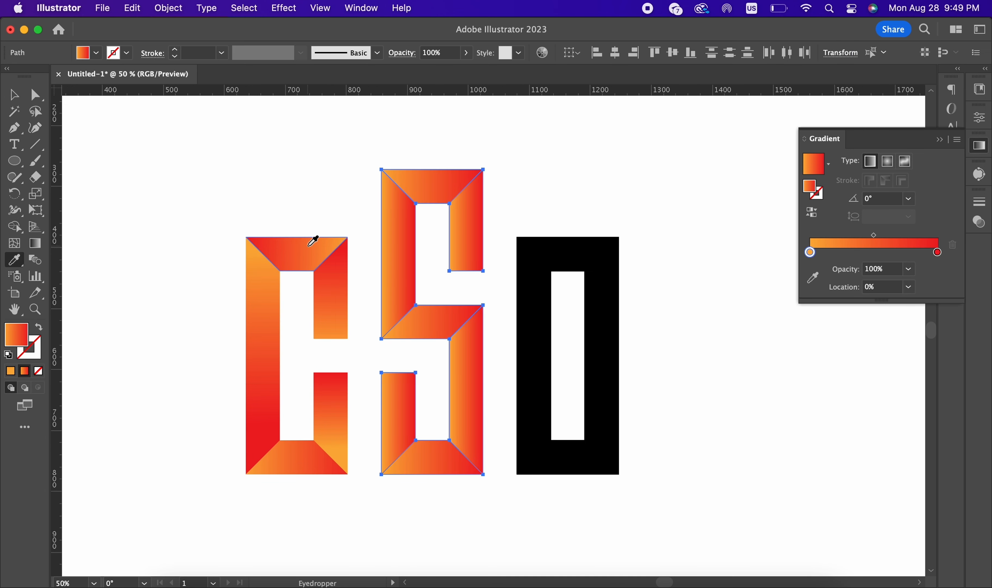
Step: Split the O into top, left, right and bottom faces with the Shape Builder, filled with the orange-to-red gradient
key(v)
key(super+minus)
click(520, 255)
key(shift+m)
key(super+plus)
click(493, 229)
click(455, 342)
click(530, 342)
click(493, 442)
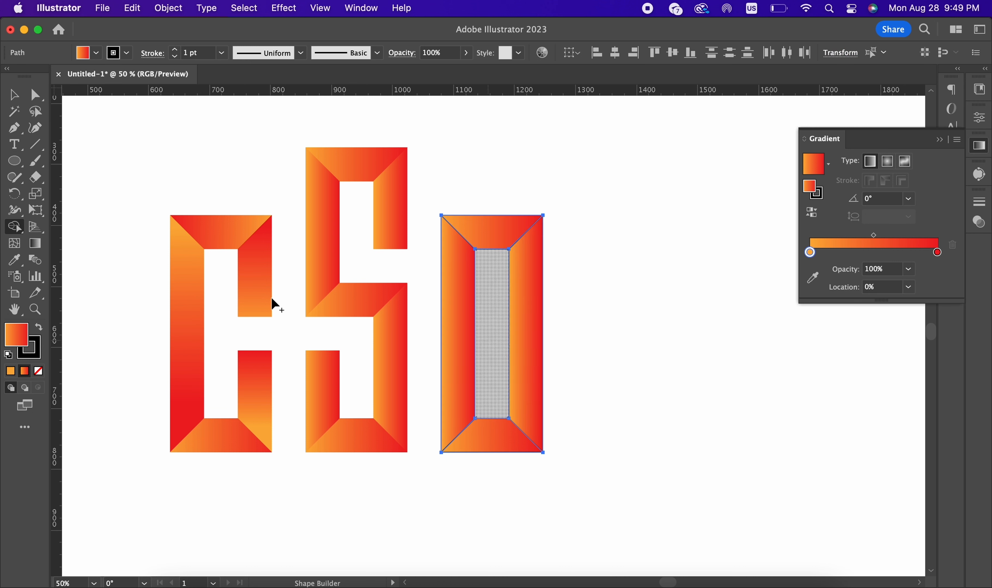
Step: Remove the stroke from the O's faces, keeping only their gradient fill
key(v)
key(super+minus)
key(super+minus)
key(super+plus)
key(super+a)
key(x)
key(slash)
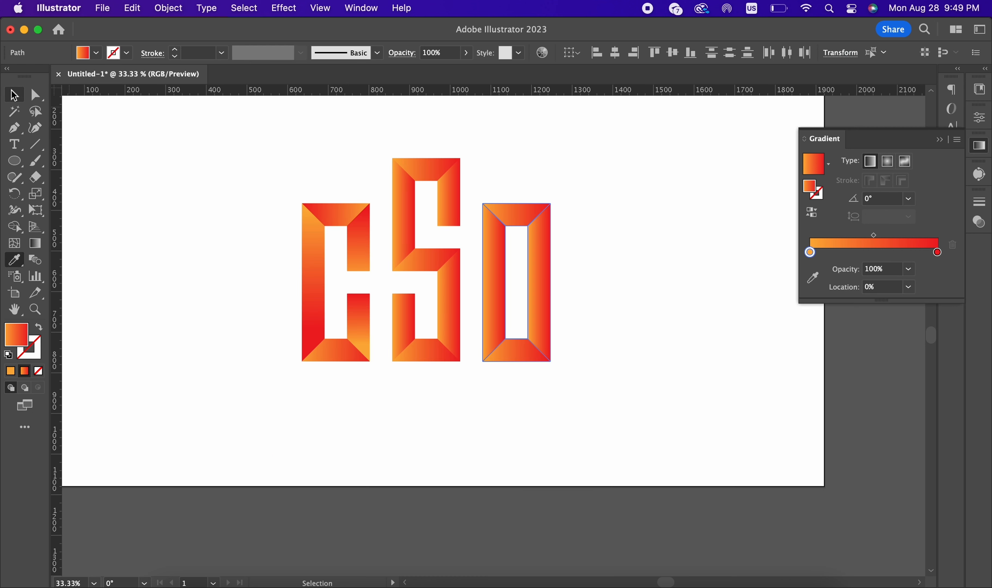
key(super+minus)
key(super+minus)
click(656, 316)
key(super+plus)
Step: Recolour the S's upper left face gradient with a yellow-green start stop and a dark green end stop
click(452, 229)
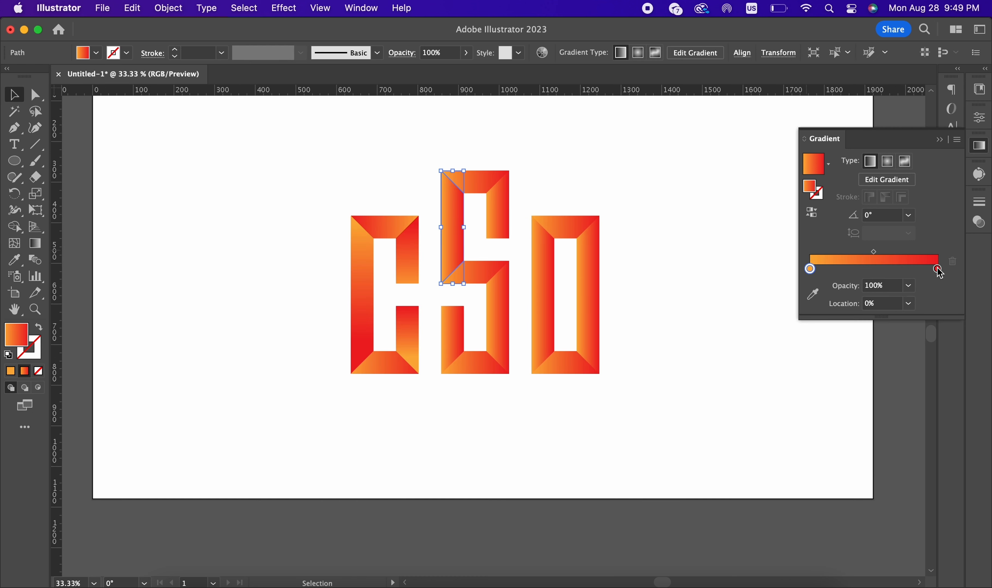
double_click(937, 268)
click(796, 323)
double_click(810, 268)
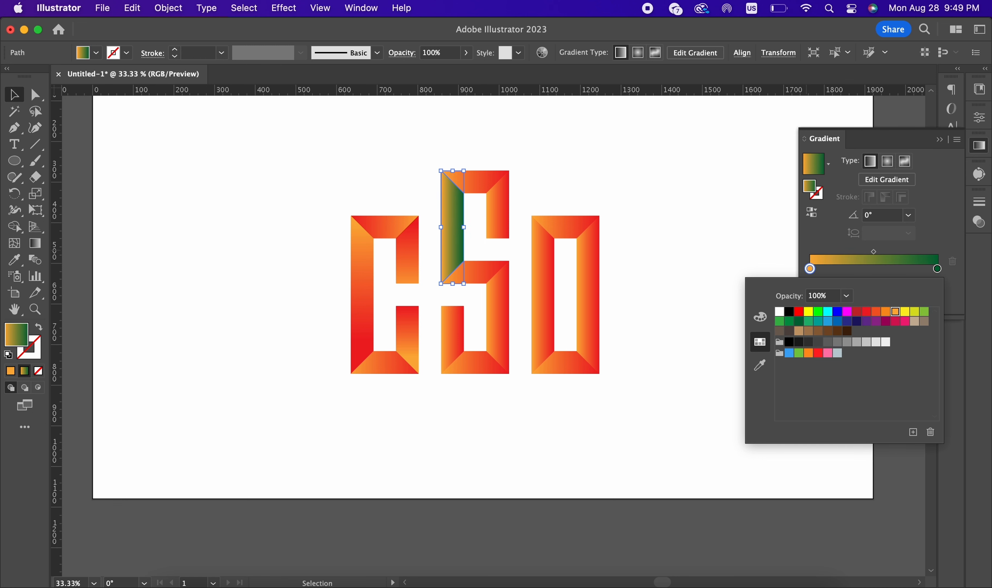
click(914, 311)
Step: Redirect the S's upper left face gradient vertically at -90°, yellow-green at its top to dark green at its bottom
drag(483, 236, 445, 214)
scroll(445, 214, up, 1)
click(36, 243)
drag(456, 158, 456, 305)
click(14, 94)
click(403, 141)
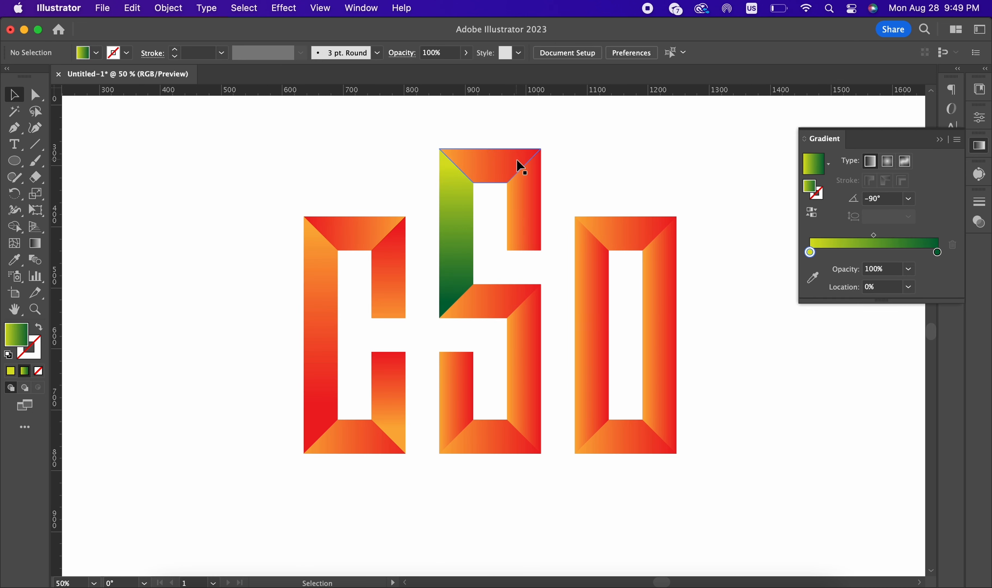
Step: Copy the yellow-green to dark green gradient onto all the remaining faces of the S with the Eyedropper
click(518, 164)
scroll(547, 506, up, 3)
scroll(547, 506, down, 3)
drag(547, 507, 455, 173)
key(i)
click(467, 217)
key(super+plus)
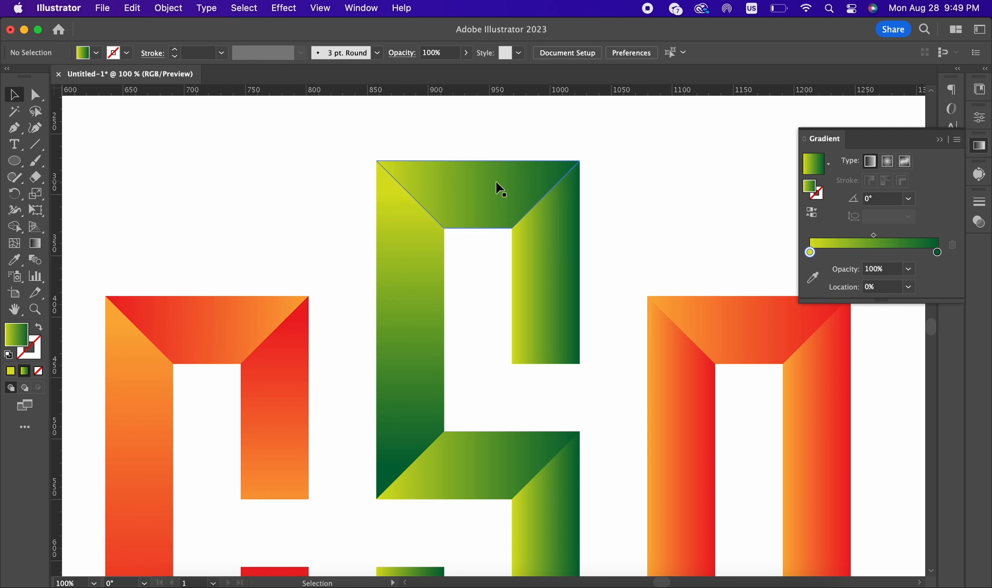
Step: Reverse the S's top face gradient to start dark green on its left, and run the upper right arm vertically from dark green to yellow-green
key(g)
key(super+minus)
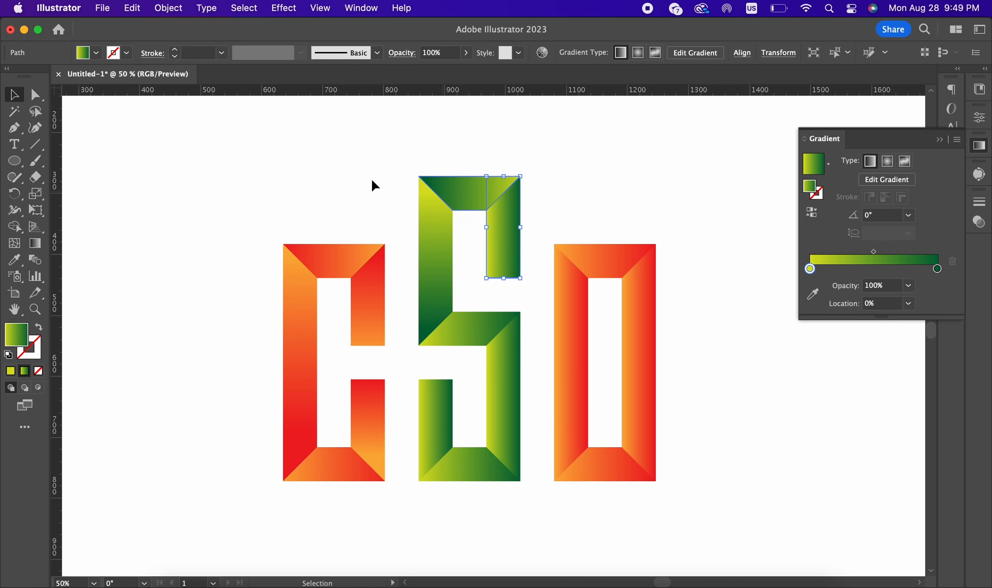
key(g)
drag(520, 286, 519, 205)
key(v)
scroll(483, 306, down, 2)
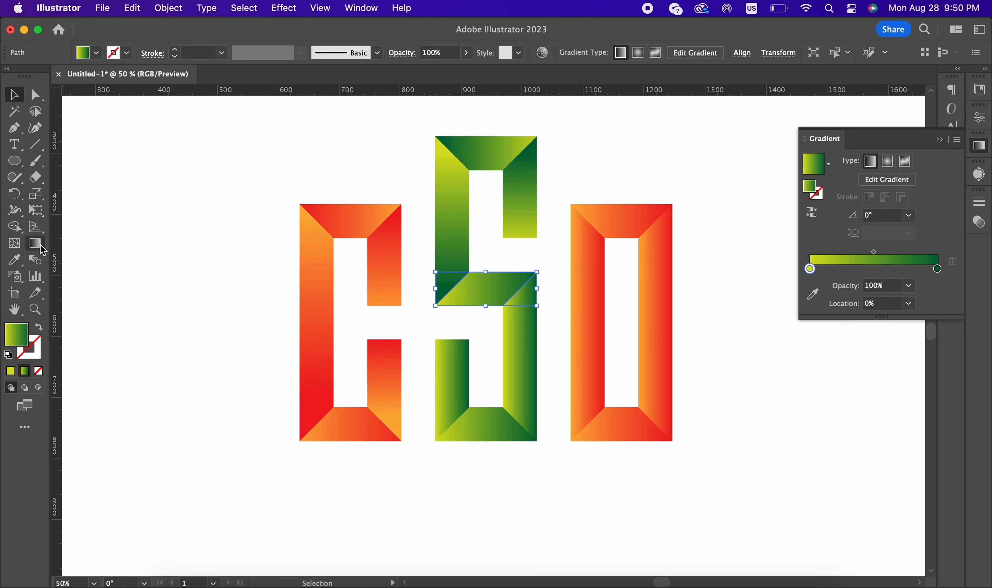
Step: Redirect the S's lower right face gradient vertically, yellow-green at its top to dark green at its bottom
click(35, 243)
drag(522, 288, 523, 443)
drag(521, 260, 523, 409)
click(15, 94)
Step: Reverse the S's bottom face gradient to -180°, dark green on its left to yellow-green on its right
click(486, 424)
scroll(486, 425, down, 3)
click(35, 243)
drag(566, 321, 451, 321)
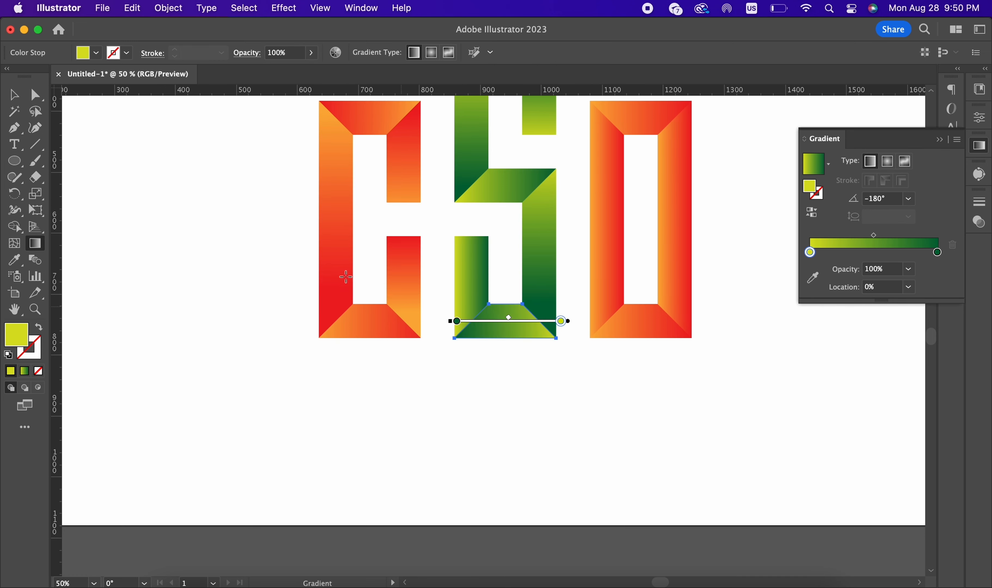
Step: Redirect the S's lower left arm gradient vertically at 90°, dark green at its top to yellow-green at its bottom
click(14, 95)
click(521, 389)
drag(520, 388, 455, 446)
click(410, 342)
key(g)
drag(410, 292, 410, 388)
drag(421, 436, 419, 298)
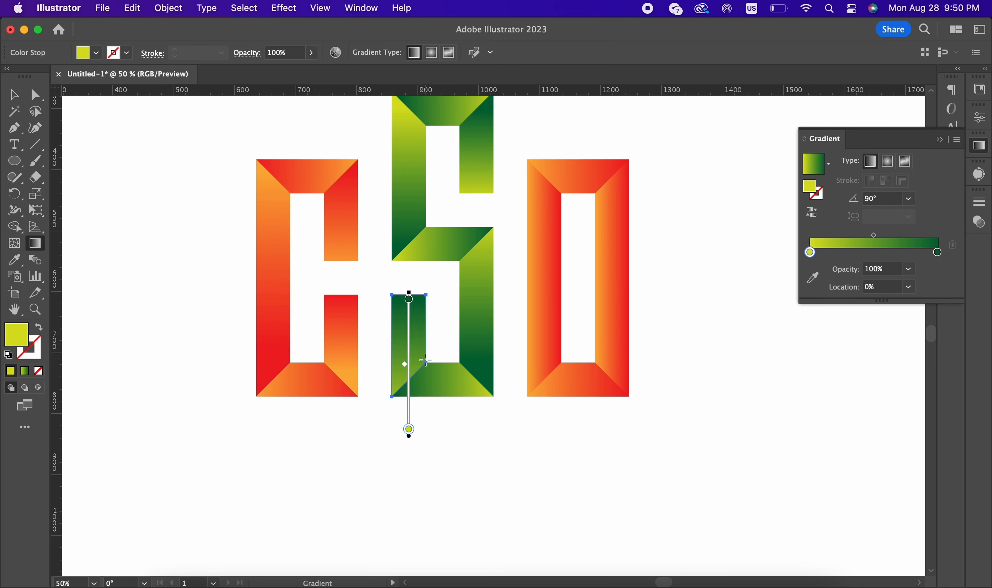
drag(423, 369, 423, 303)
key(v)
click(369, 389)
scroll(369, 389, down, 4)
scroll(421, 451, up, 3)
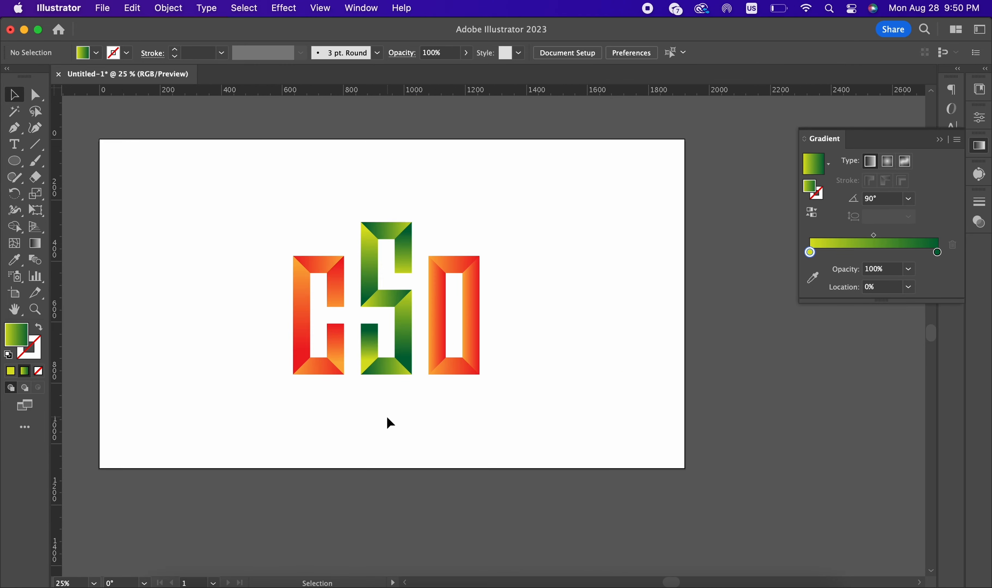
Step: Recolour the gradient of the O's top, right and bottom faces to run from cyan to dark blue
click(482, 251)
double_click(938, 253)
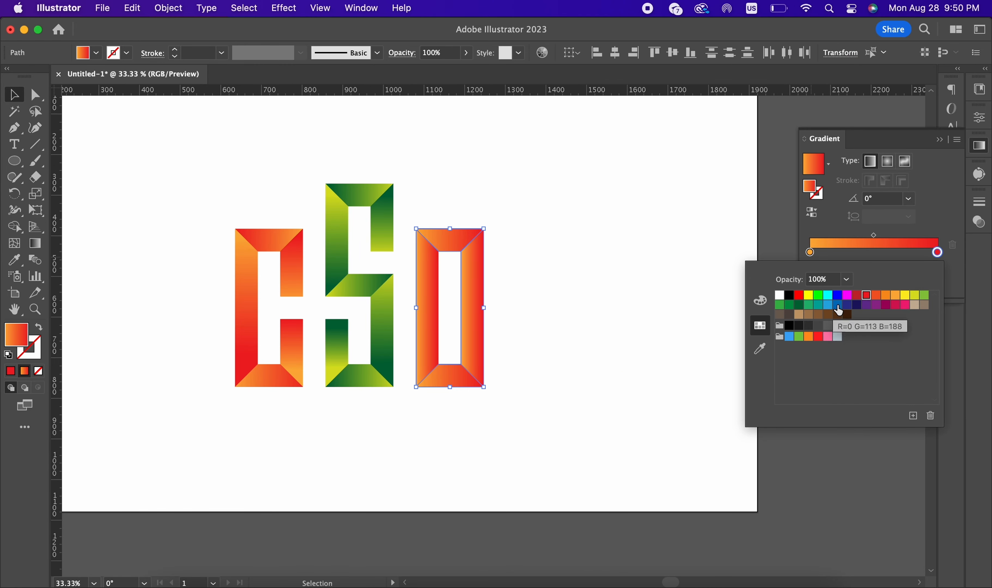
click(847, 306)
click(836, 300)
Step: Copy the cyan to dark blue gradient onto the O's left face with the Eyedropper
click(432, 310)
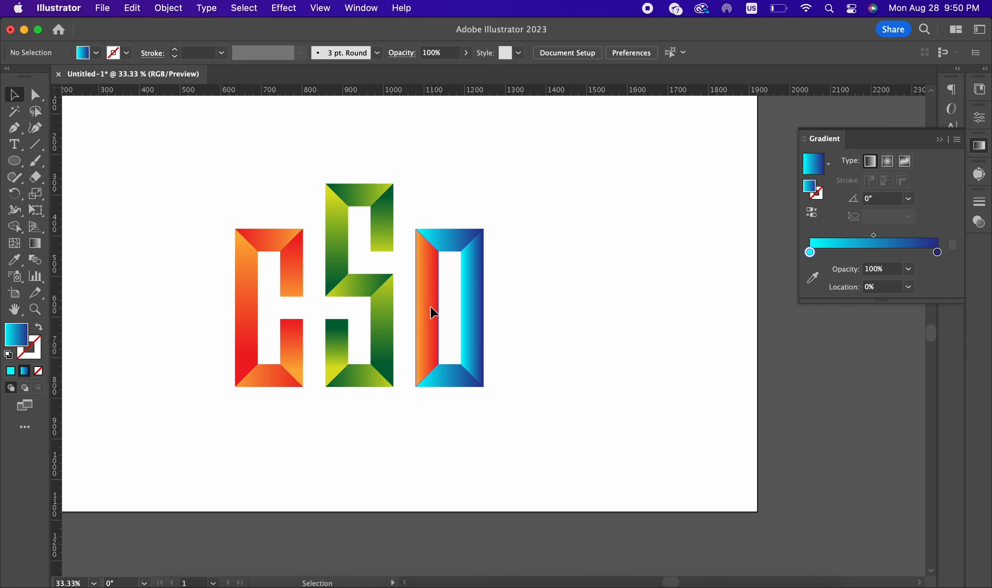
click(14, 260)
click(449, 241)
click(15, 94)
click(569, 436)
scroll(569, 436, up, 1)
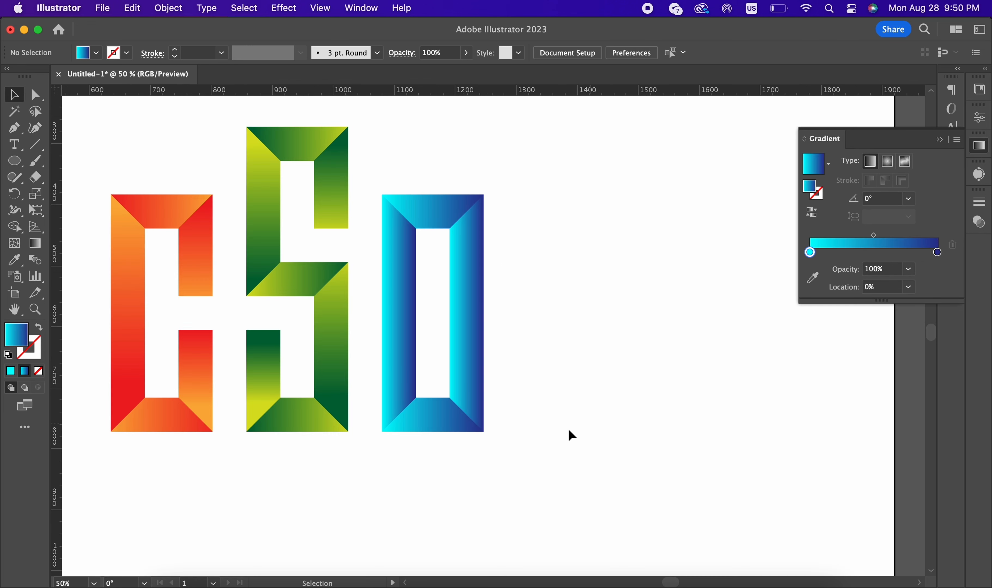
Step: Redirect the O's left face gradient vertically, cyan at its top to dark blue at its bottom
click(428, 306)
click(35, 244)
drag(430, 210, 429, 398)
click(15, 95)
Step: Redirect the O's right face gradient vertically, dark blue at its top to cyan at its bottom
click(490, 209)
click(499, 277)
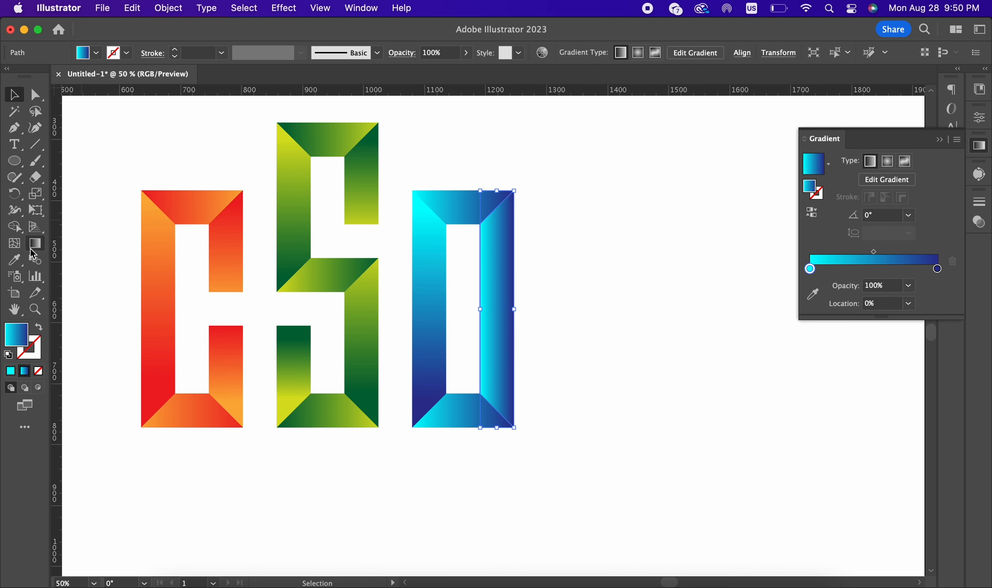
click(35, 244)
drag(501, 181, 501, 402)
drag(511, 443, 518, 210)
key(v)
Step: Reverse the O's top face gradient to run from dark blue on its left to cyan on its right
click(472, 208)
key(g)
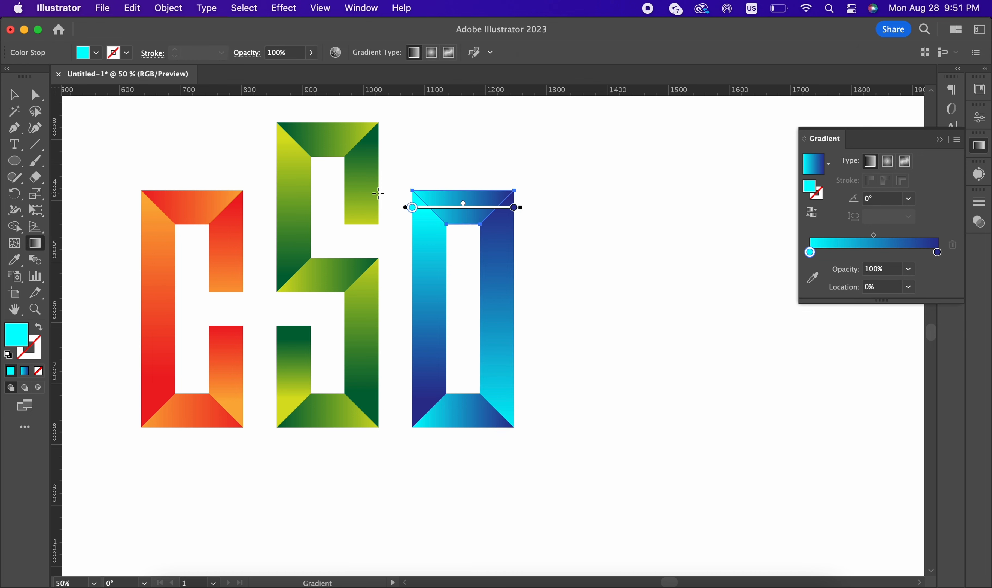
drag(374, 207, 516, 208)
drag(544, 207, 402, 207)
key(v)
click(535, 181)
drag(535, 182, 557, 139)
click(493, 369)
click(35, 244)
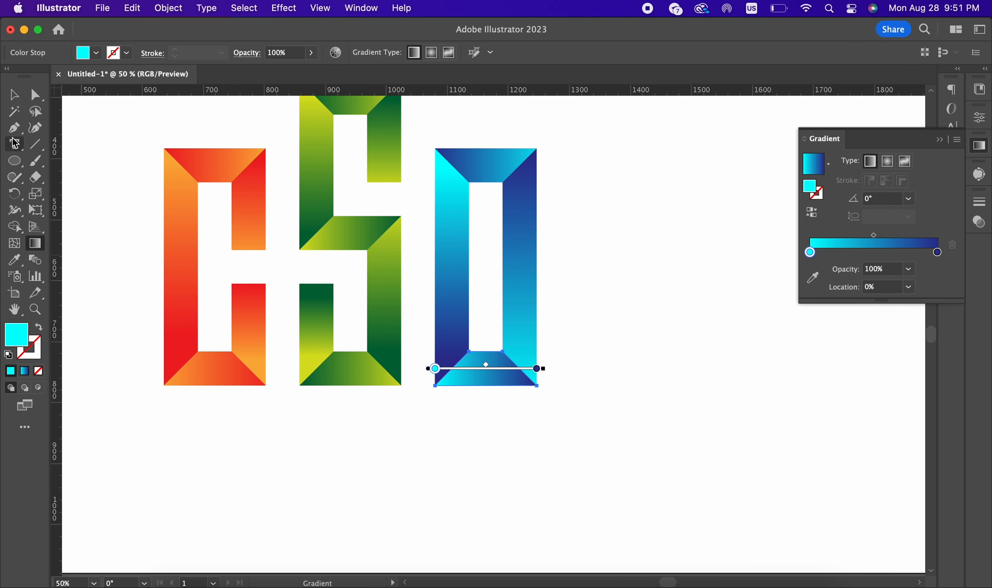
click(14, 94)
click(610, 318)
Step: Group all the letter faces and scale the whole logo down proportionally
scroll(652, 342, down, 3)
scroll(652, 322, up, 1)
key(super+a)
key(super+g)
drag(480, 357, 480, 289)
click(647, 300)
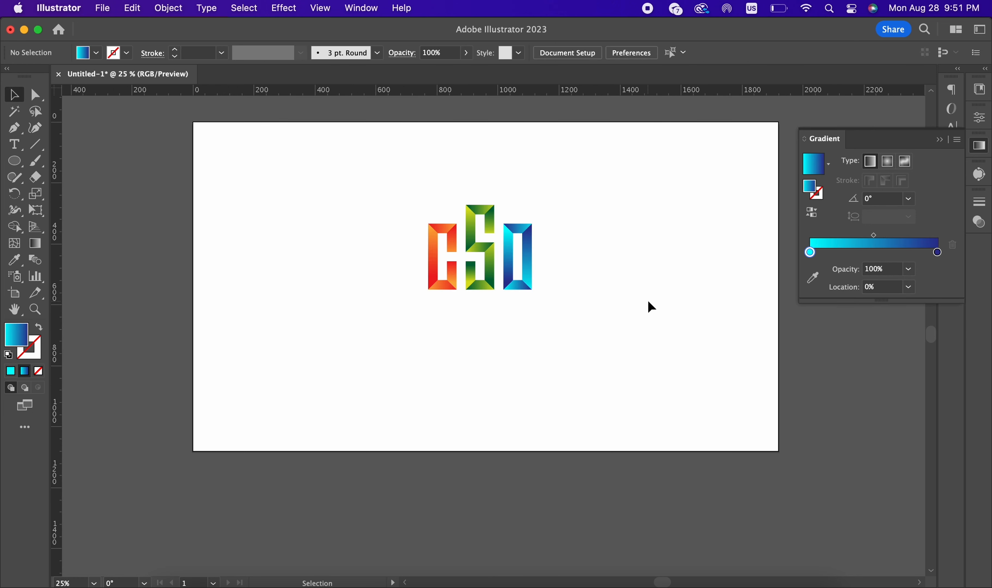
Step: Enlarge the logo group proportionally to about twice its size and centre it horizontally and vertically on the artboard
scroll(598, 268, up, 2)
scroll(598, 268, left, 2)
click(548, 313)
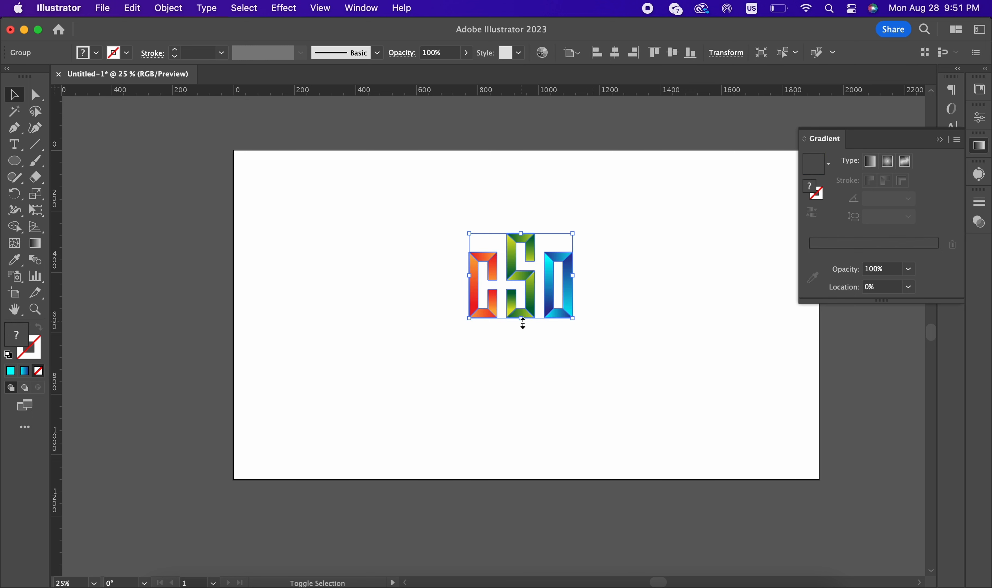
drag(522, 319, 529, 421)
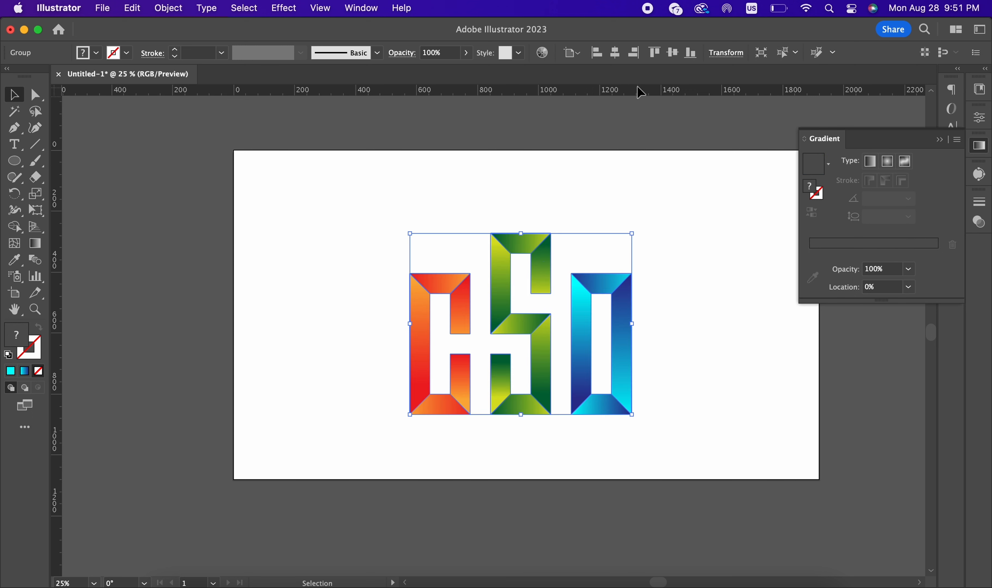
click(615, 52)
click(672, 53)
click(718, 305)
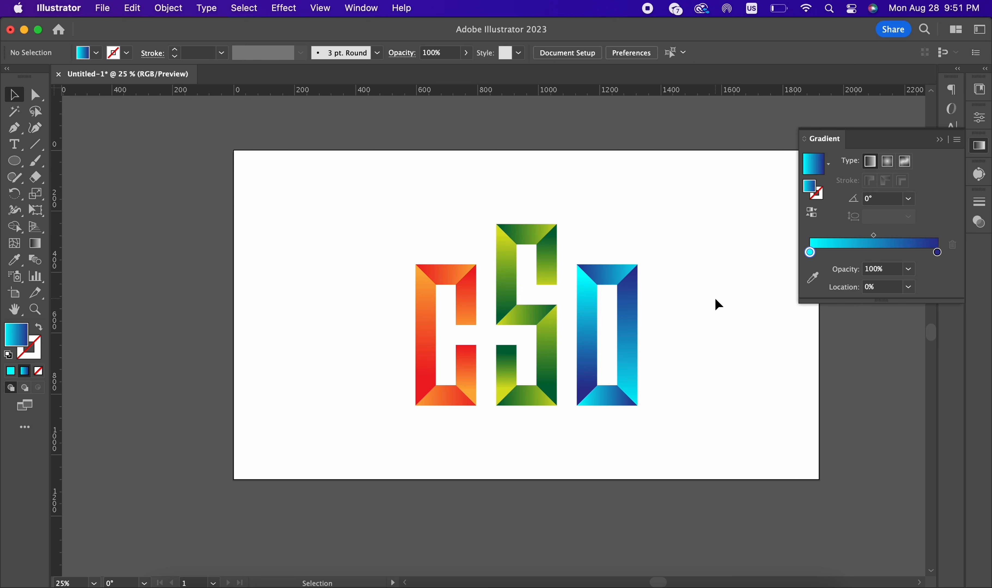
Step: Close the gradient settings and scale the logo group down proportionally about its centre
key(super+0)
click(939, 139)
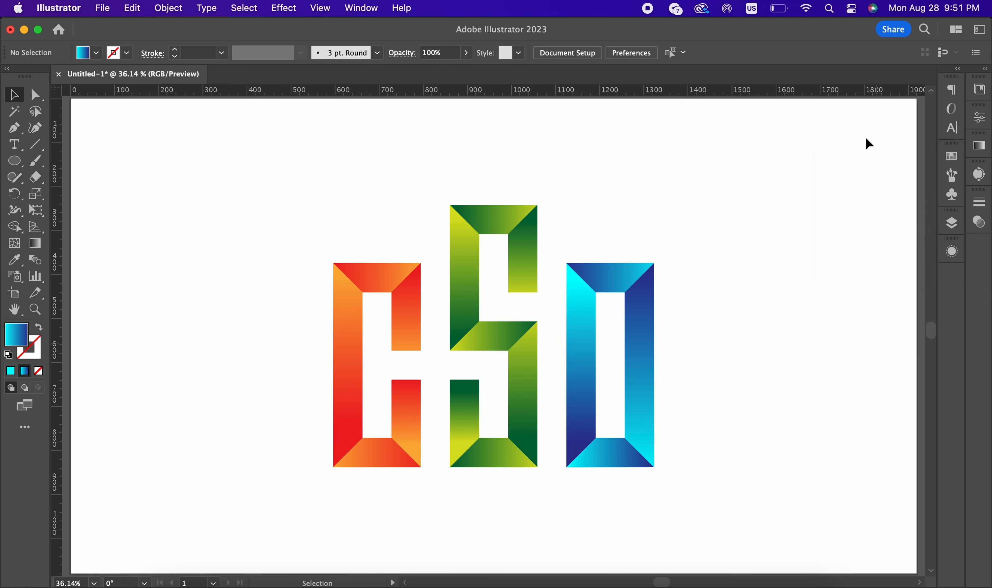
scroll(493, 203, down, 2)
click(488, 371)
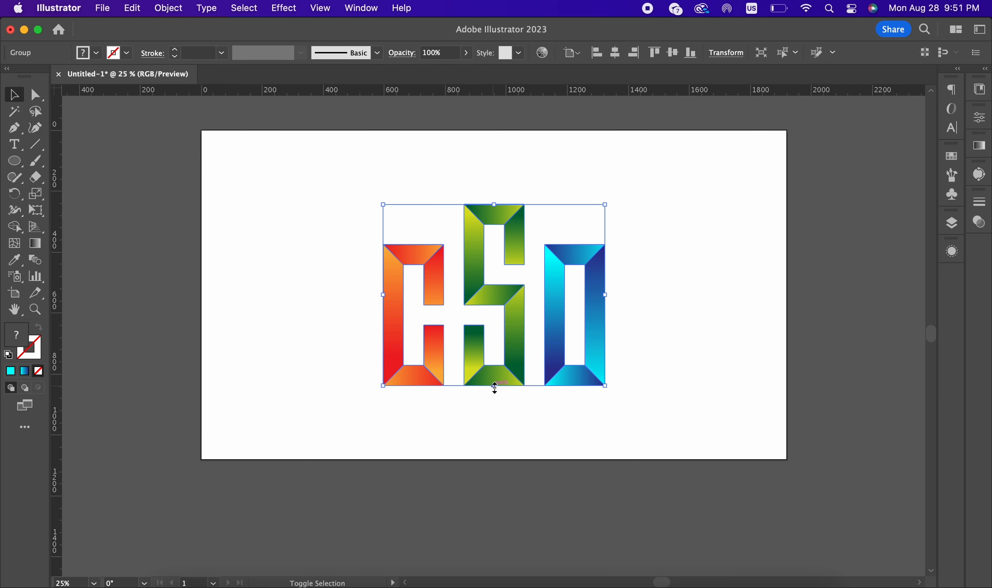
drag(495, 386, 494, 333)
click(642, 380)
drag(642, 381, 527, 366)
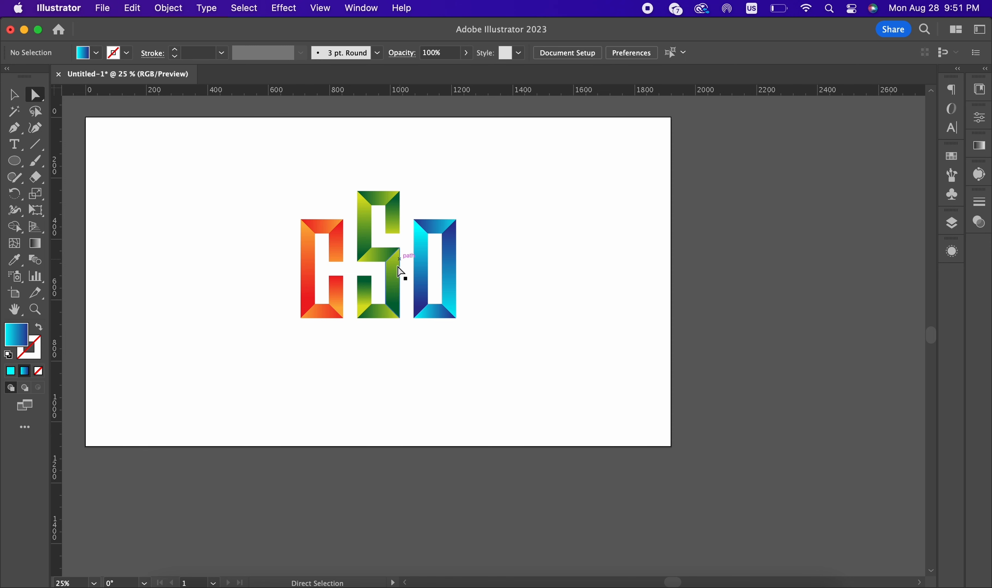
Step: Round the inner end corner of the C's upper arm to a 20 px radius with Direct Selection
scroll(401, 273, up, 3)
click(301, 244)
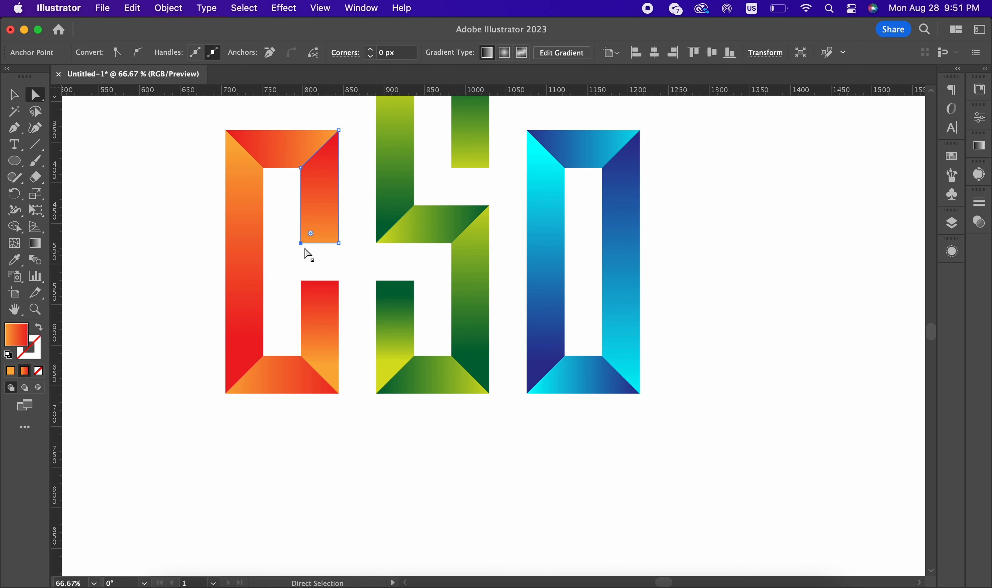
mouse_move(314, 238)
mouse_down()
mouse_move(358, 191)
mouse_move(323, 234)
mouse_up()
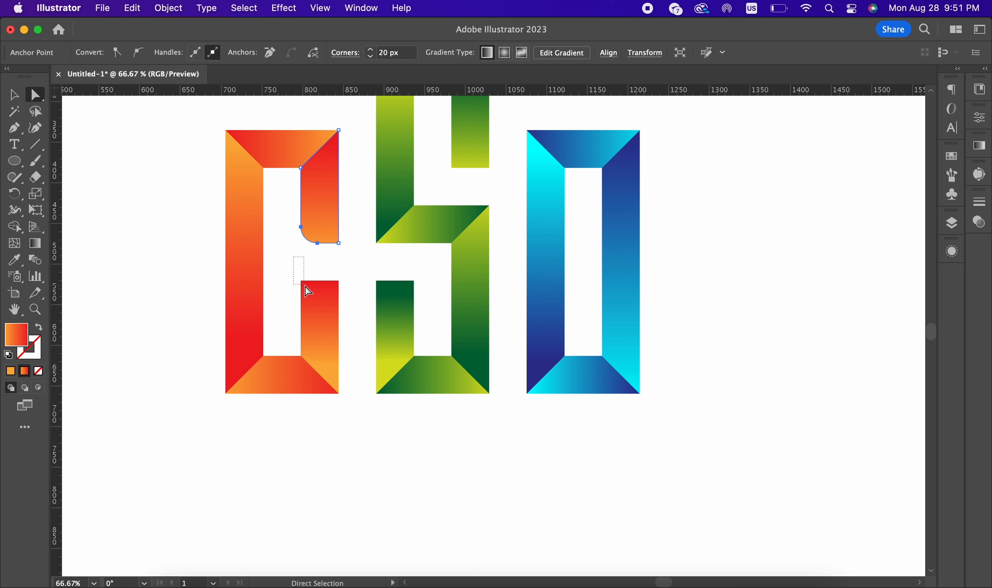
Step: Round the inner end corners of the C's lower arm and both of the S's arms to 20 px
drag(305, 286, 306, 286)
drag(405, 294, 404, 294)
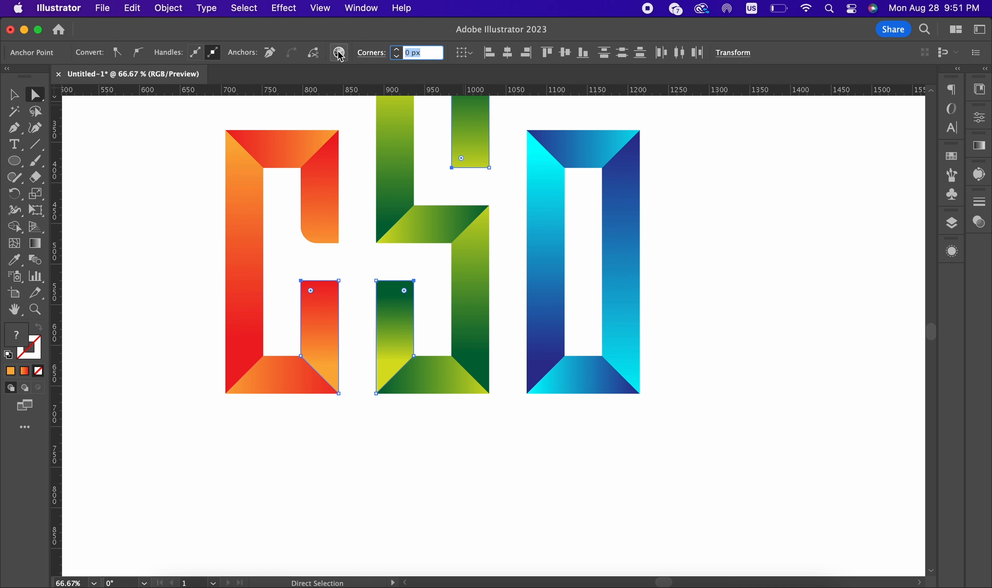
text(20)
key(Return)
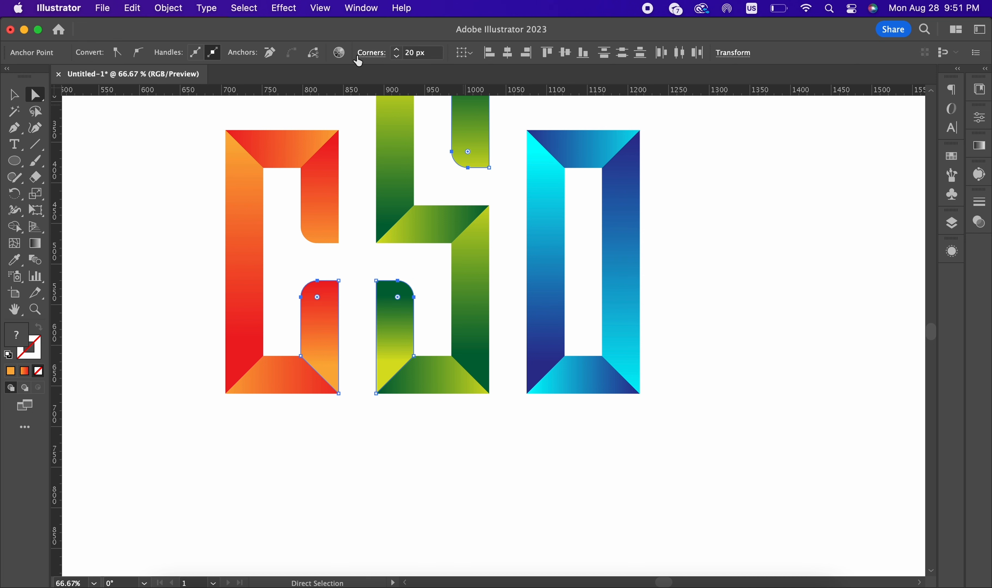
click(485, 492)
key(super+minus)
key(super+minus)
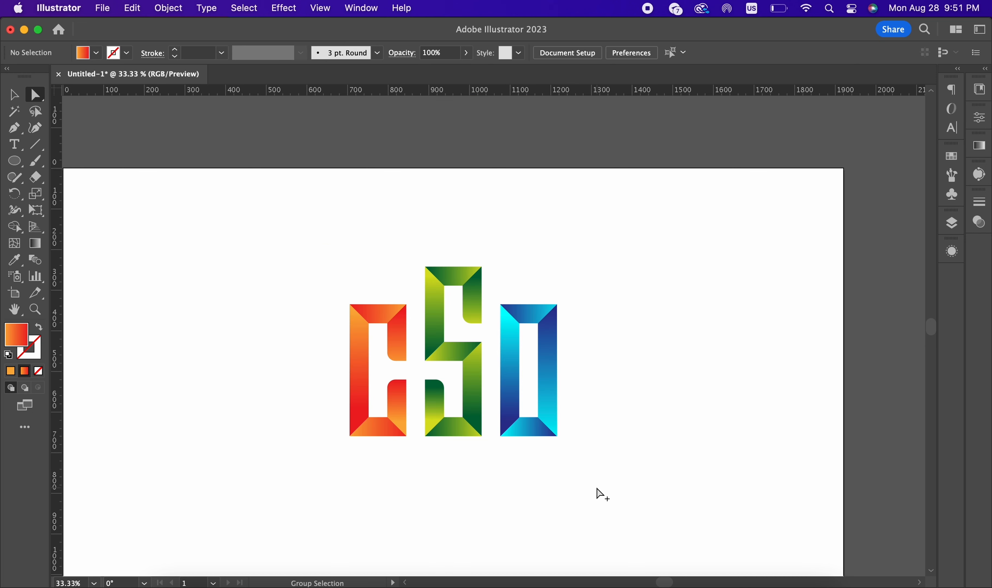
key(super+equal)
key(super+minus)
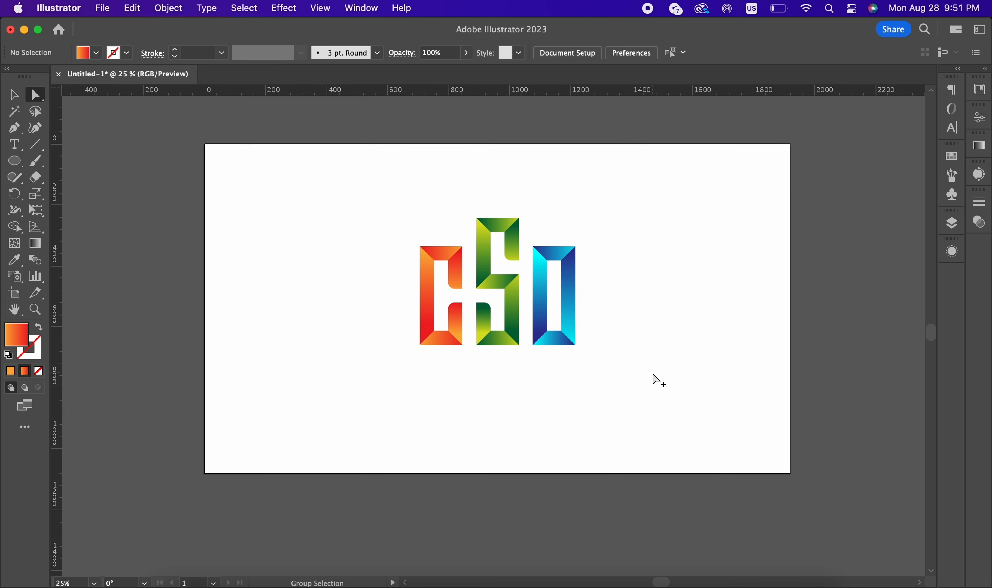
key(super+equal)
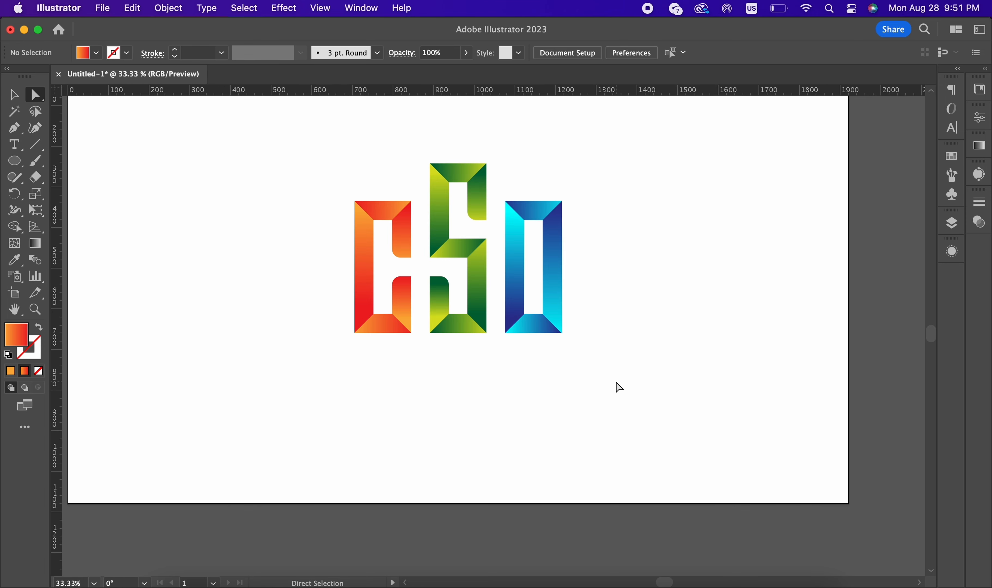
key(super+minus)
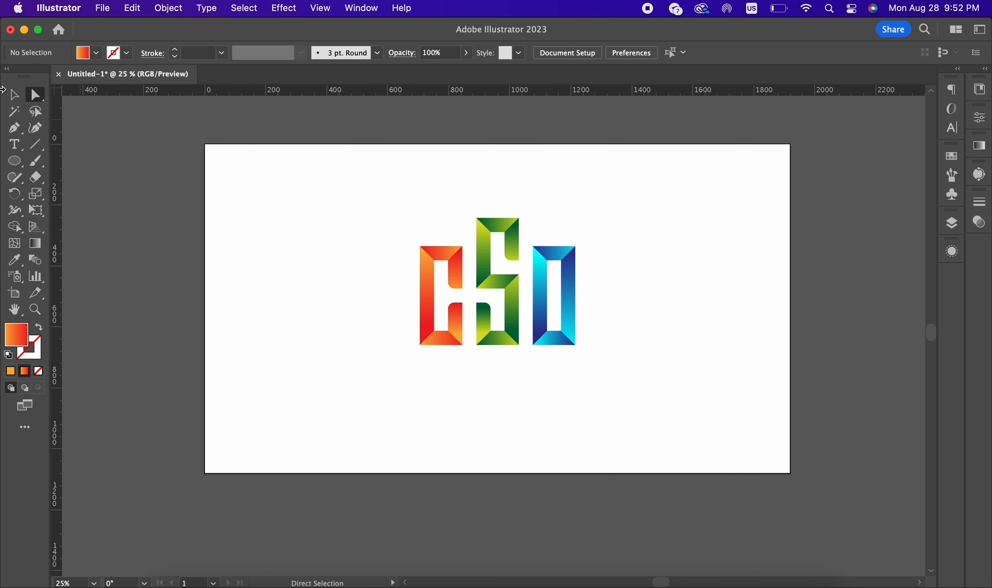
key(super+a)
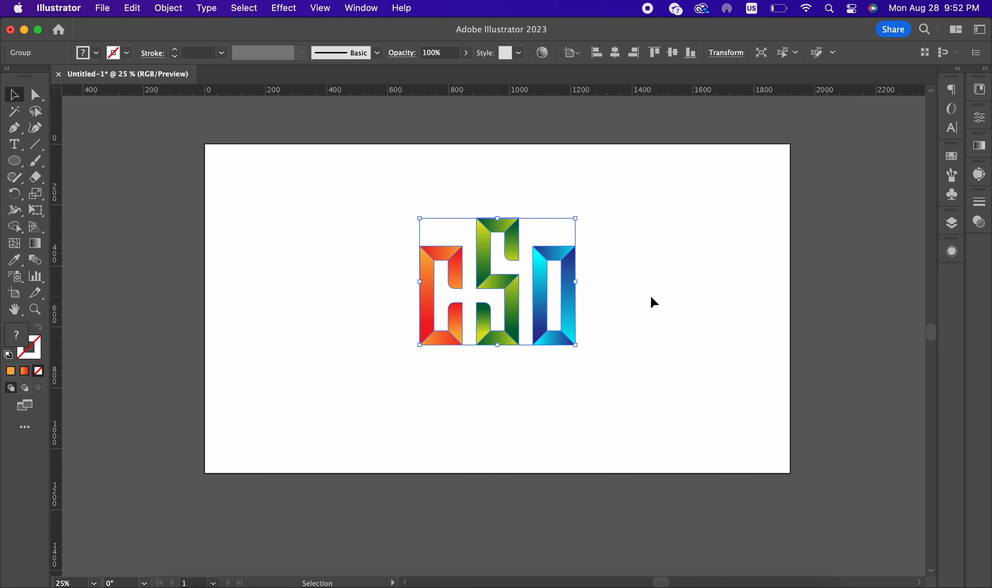
click(651, 296)
key(super+minus)
key(super+0)
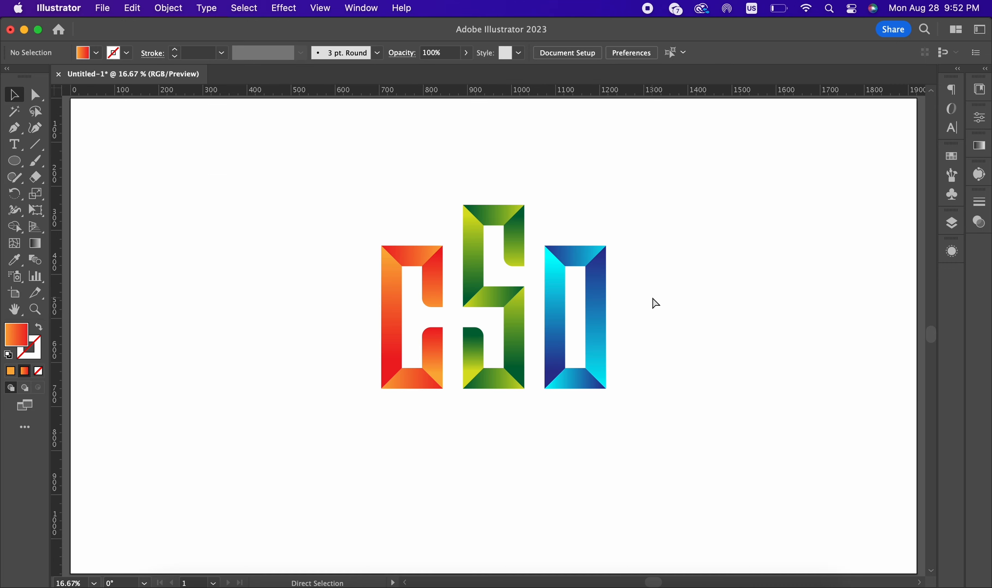
Step: Draw a rectangle covering the whole artboard and send it to the back, behind the logo
key(super+minus)
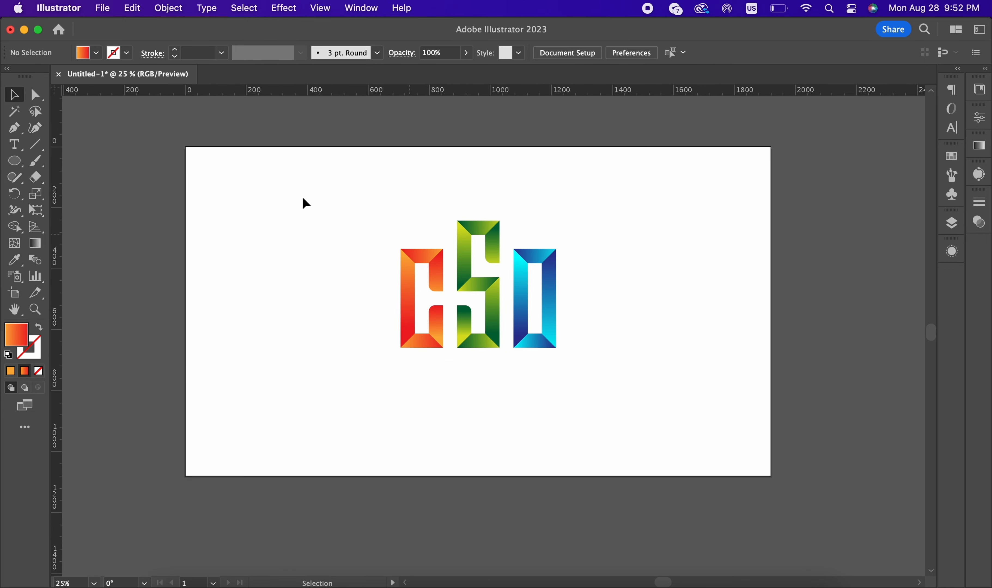
click(20, 157)
click(72, 160)
drag(186, 148, 772, 475)
click(19, 96)
right_click(370, 232)
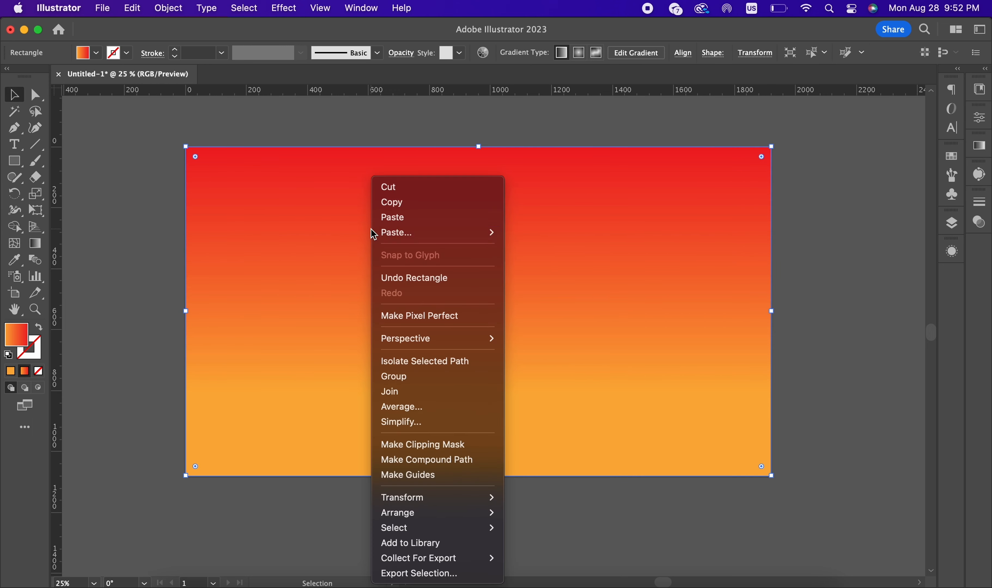
mouse_move(496, 520)
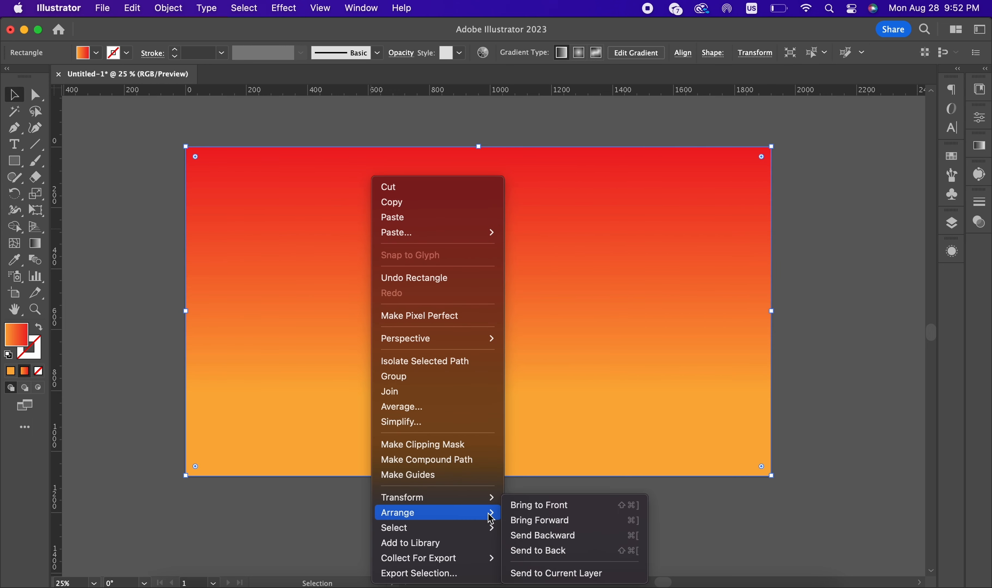
click(553, 551)
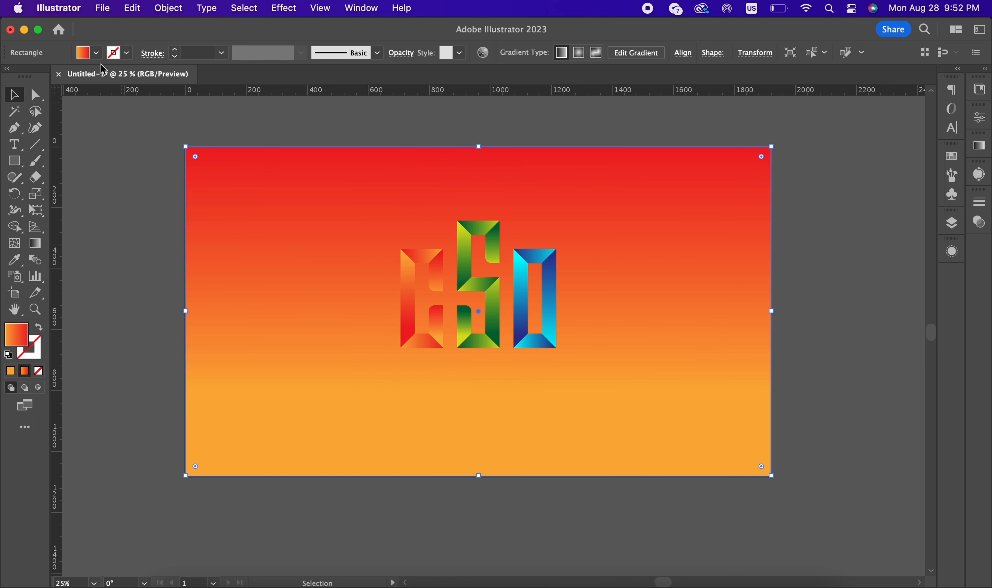
Step: Fill the background rectangle with the near-black grey swatch and deselect it
click(96, 53)
click(28, 117)
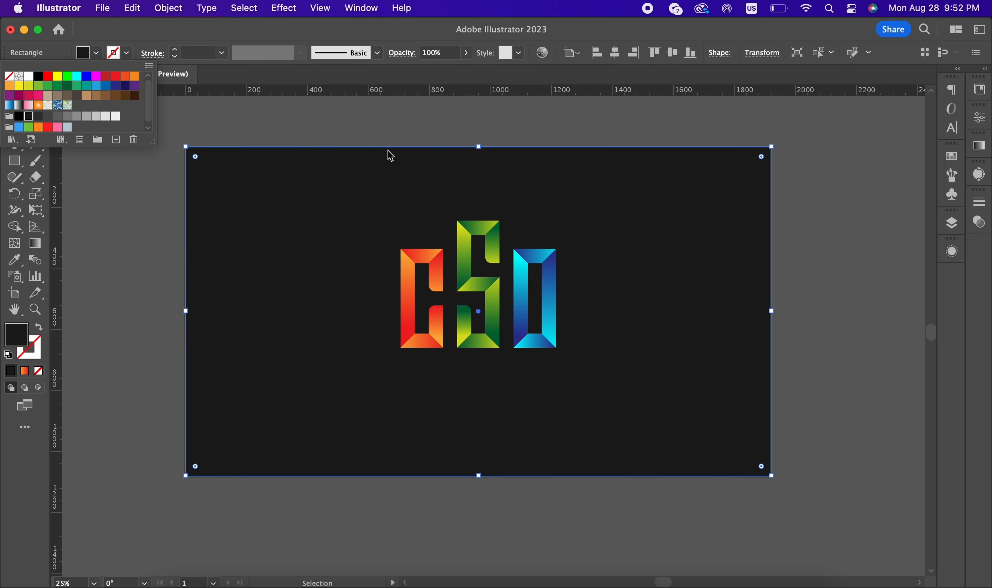
click(802, 155)
click(802, 155)
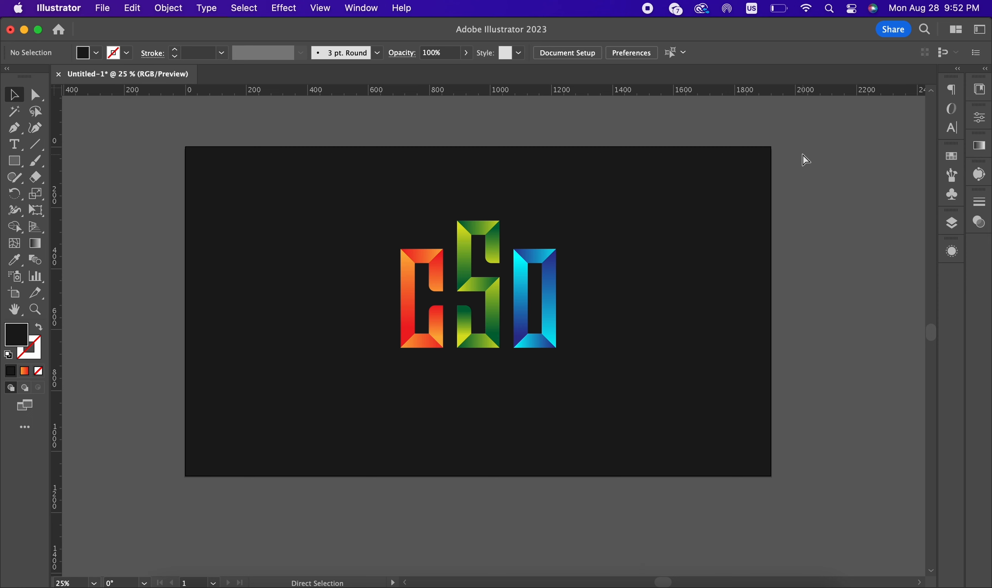
Step: Enlarge the logo group proportionally by about a quarter, keeping its top edge and horizontal centre in place, and deselect it
key(super+0)
click(593, 267)
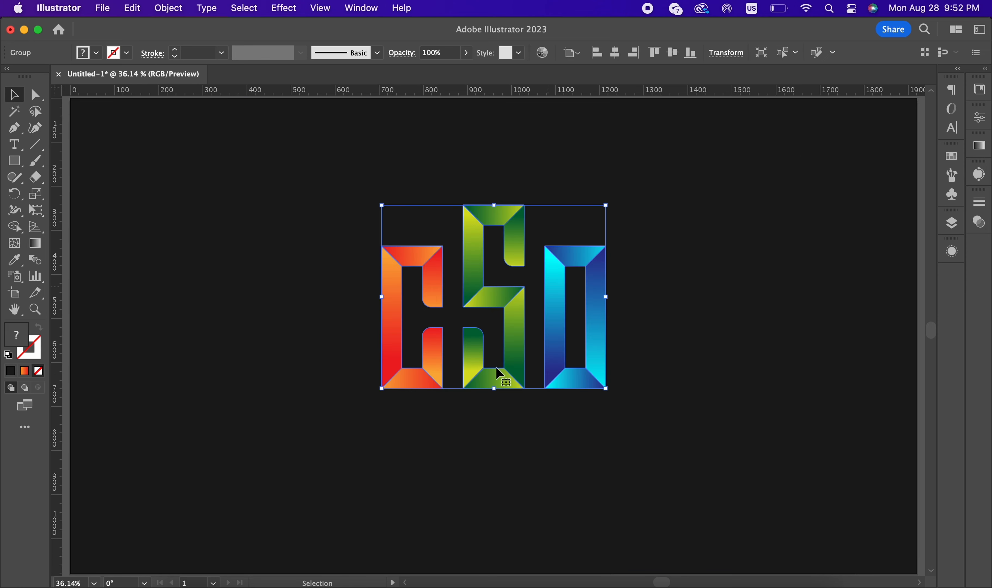
mouse_move(494, 390)
mouse_down()
mouse_move(487, 443)
mouse_move(494, 388)
mouse_up()
click(381, 305)
scroll(381, 305, down, 3)
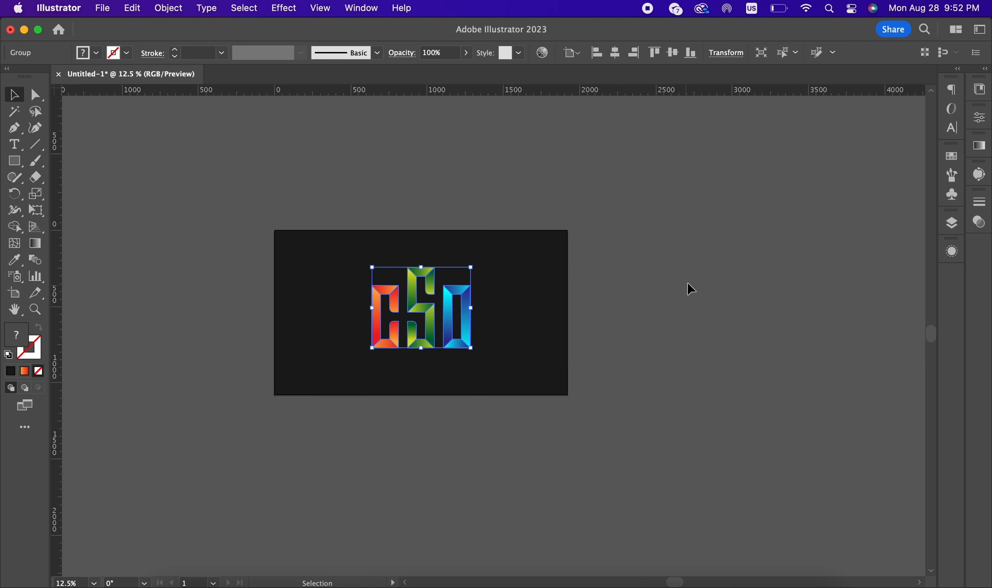
key(super+0)
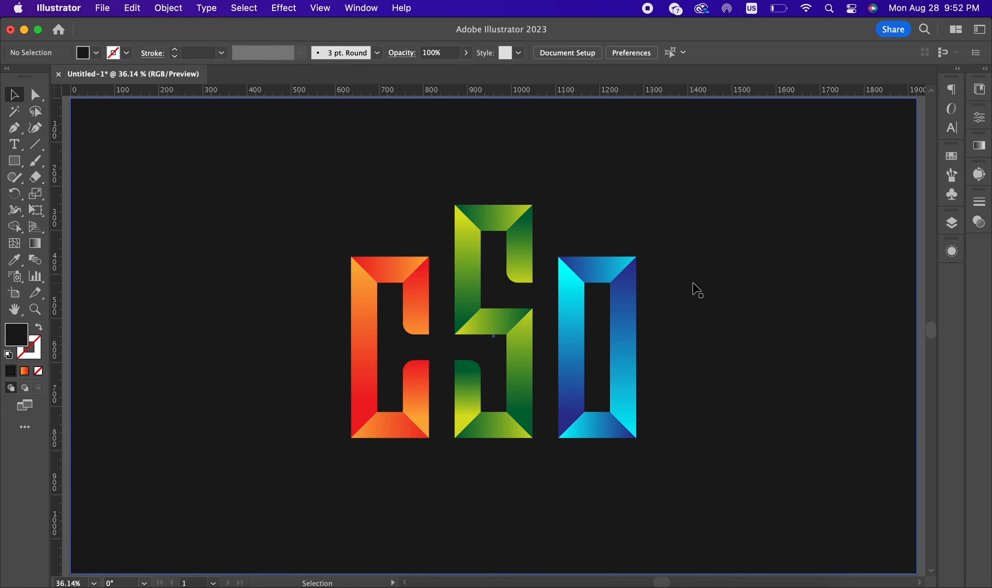